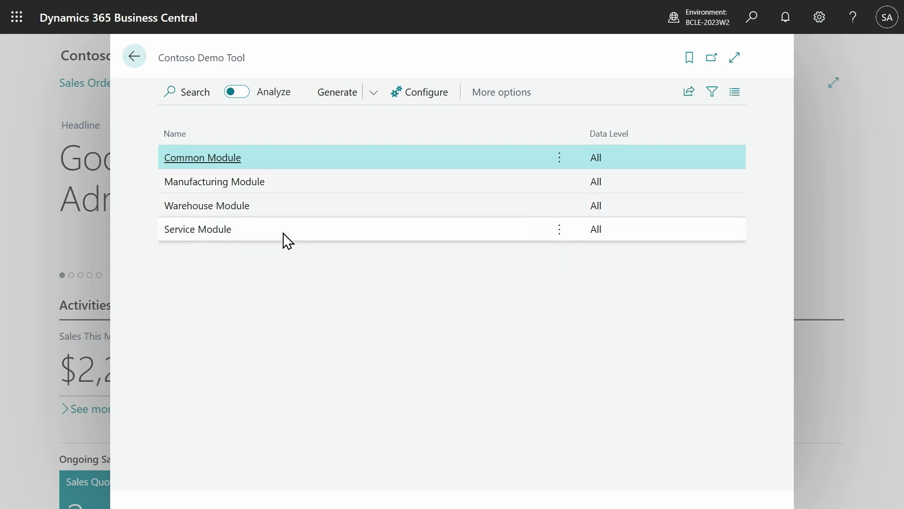
- Review the configuration of the Service Module in the Contoso Demo Tool, including its master data and service location
click(281, 237)
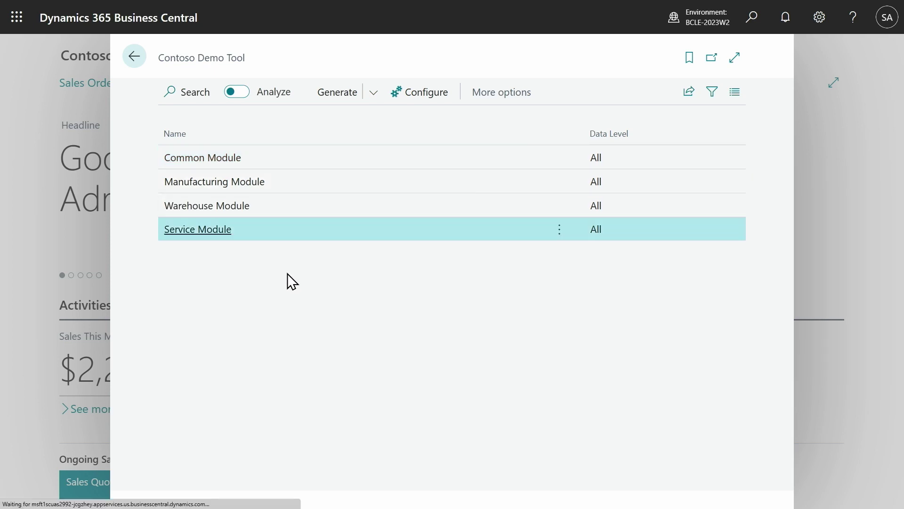
click(422, 107)
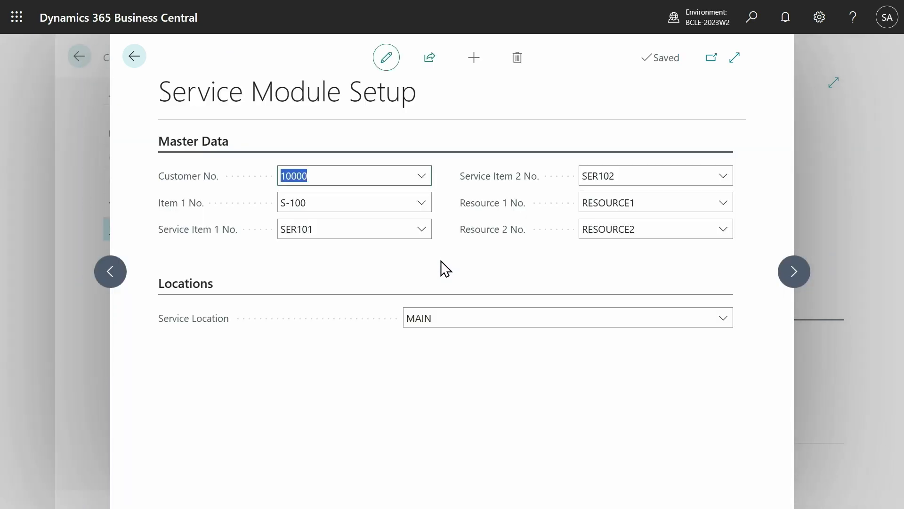
click(134, 56)
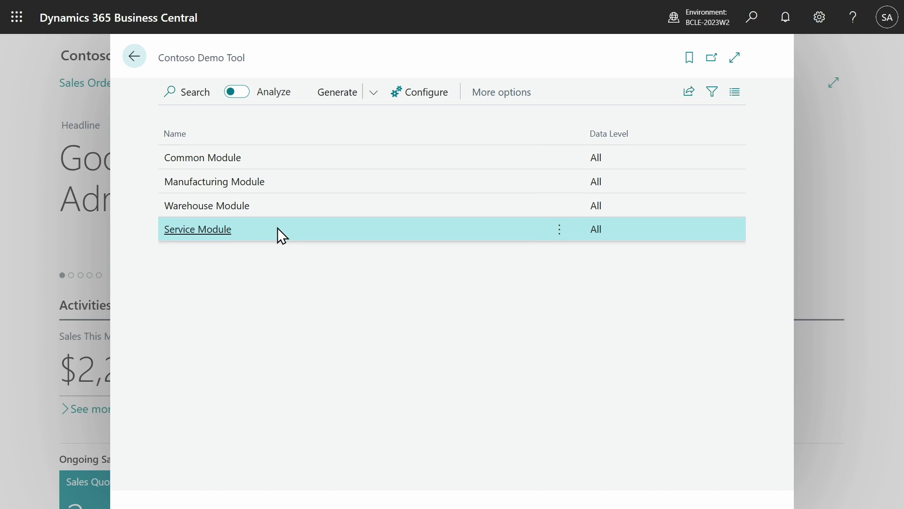
- Review the Common Module configuration, including the available company types, and return to the module list
click(273, 159)
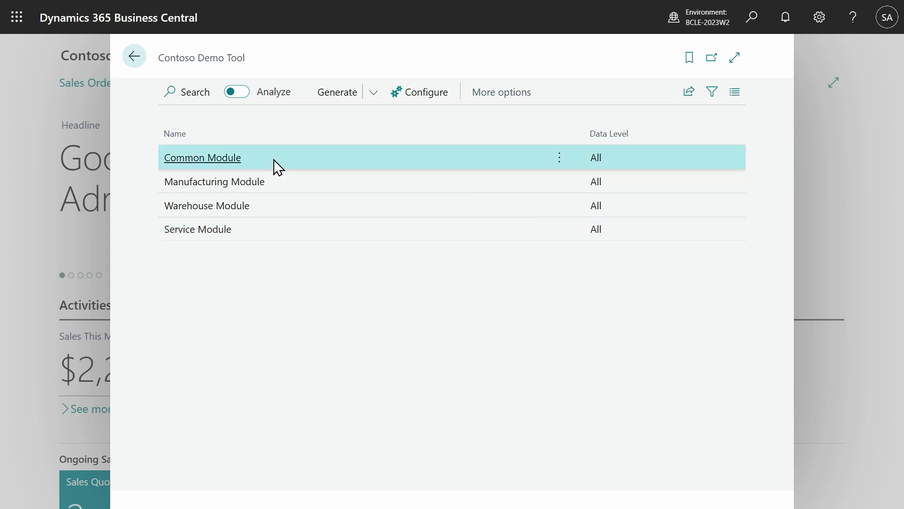
click(434, 93)
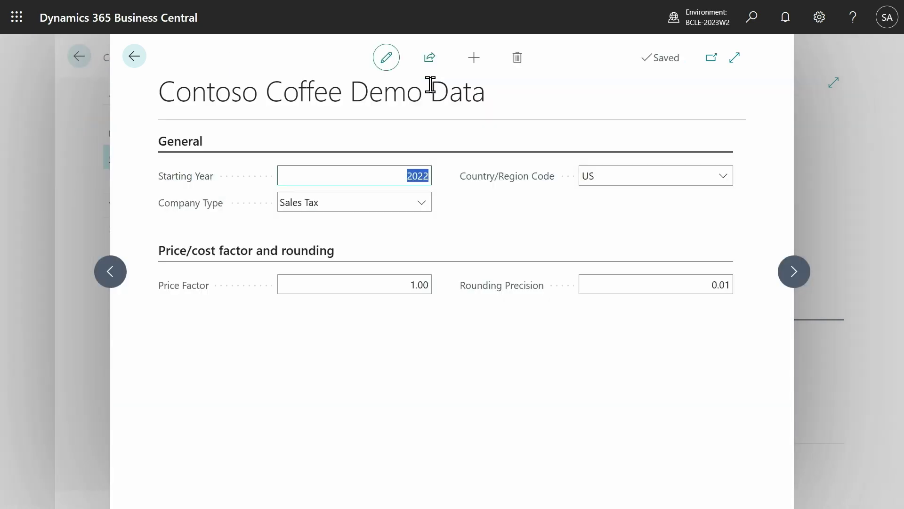
click(329, 206)
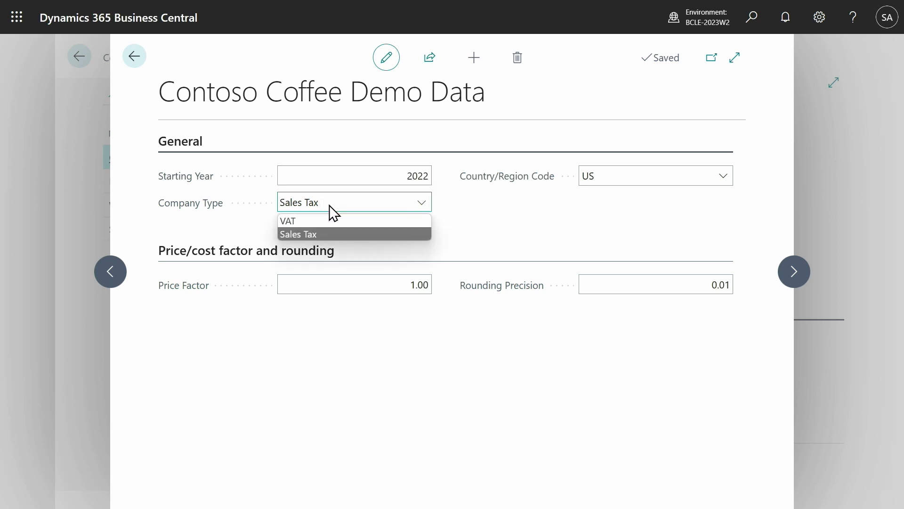
click(445, 212)
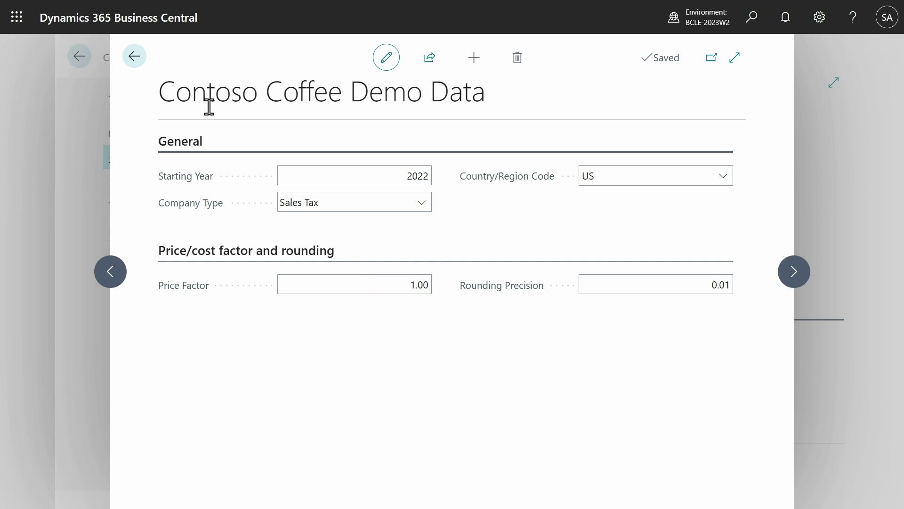
click(135, 59)
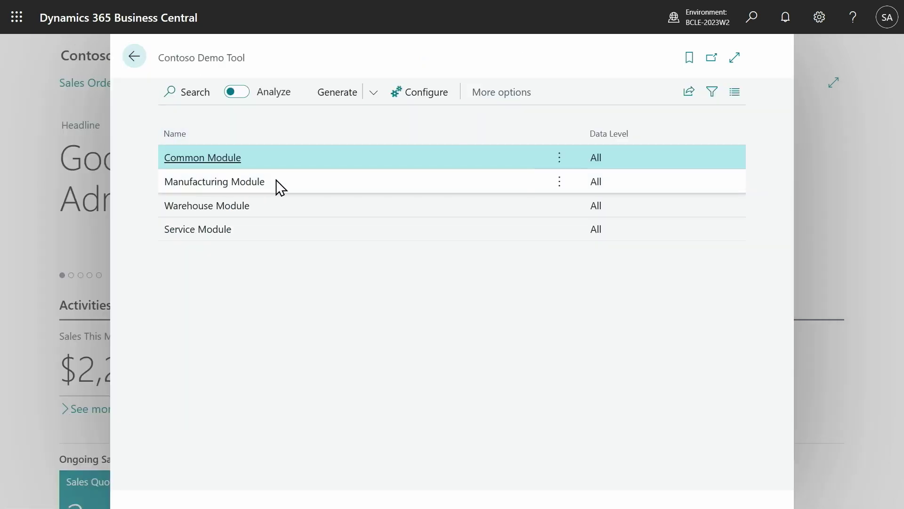
- Open the additional generation options for the Service Module, and close the Contoso Demo Tool
click(270, 233)
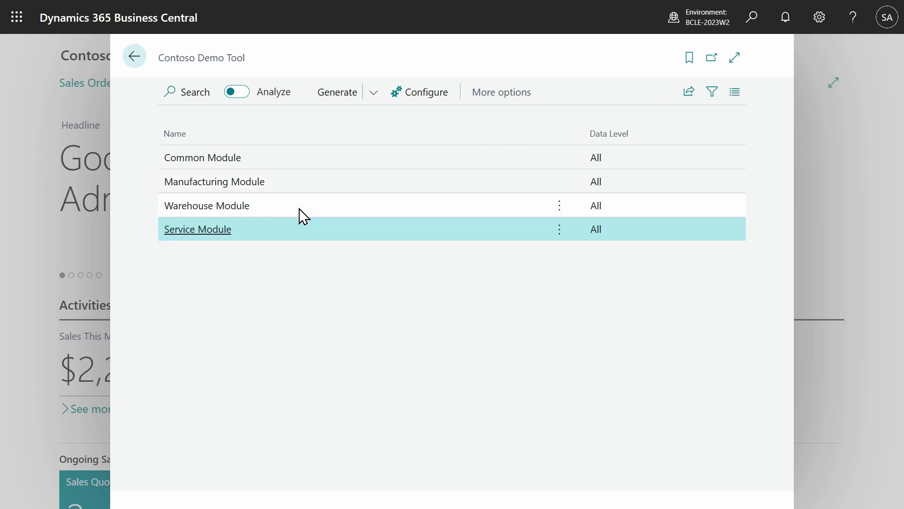
click(374, 94)
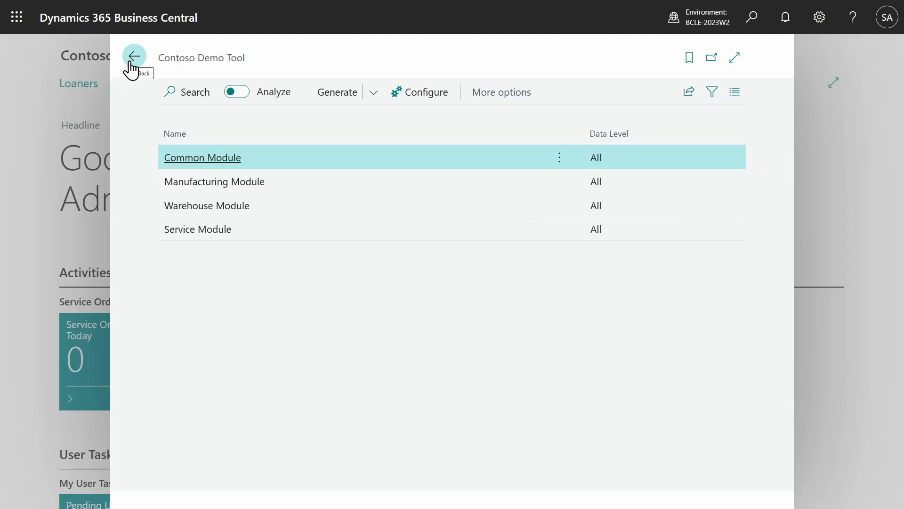
click(132, 65)
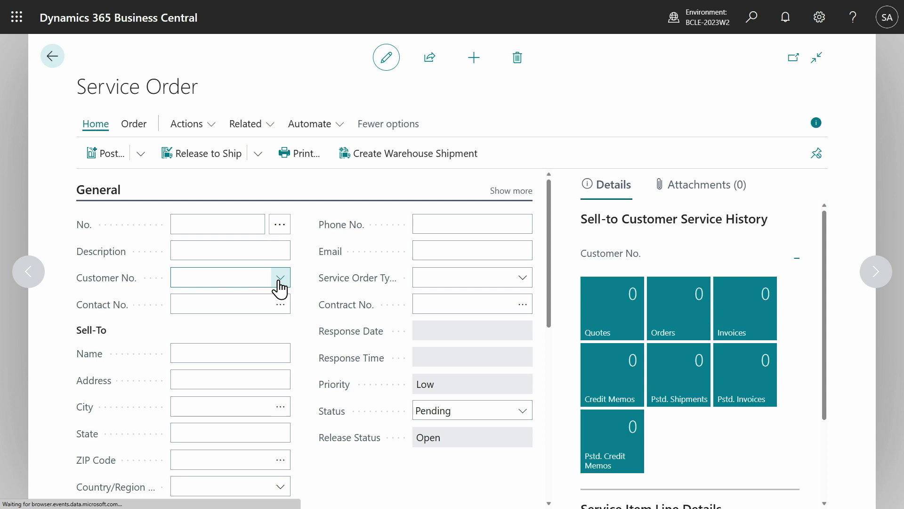
- Fill in the new service order with customer Adatum Corporation and a line for item S-100
click(279, 281)
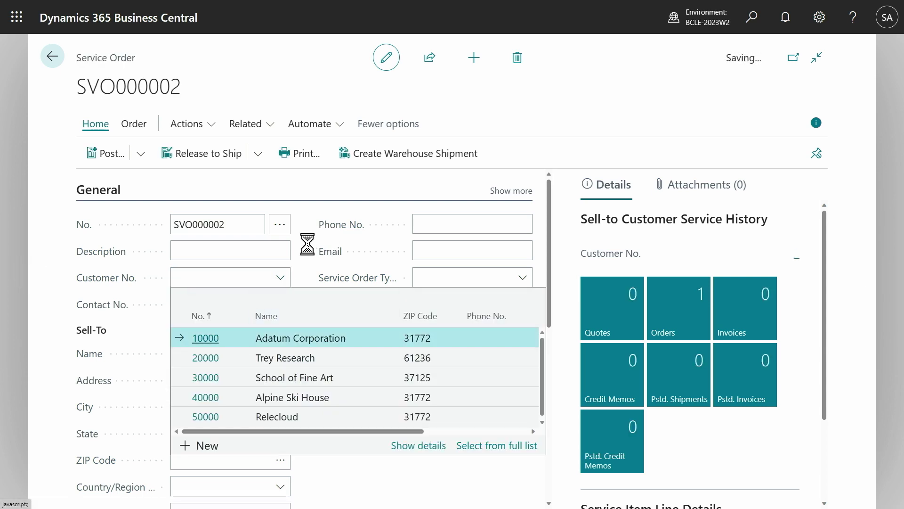
key(Return)
scroll(307, 206, down, 5)
scroll(303, 198, down, 2)
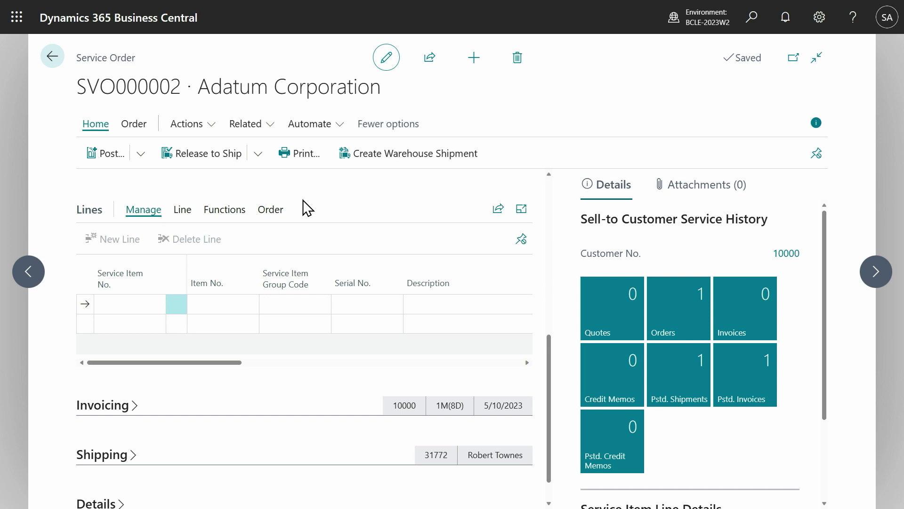
click(245, 305)
click(246, 305)
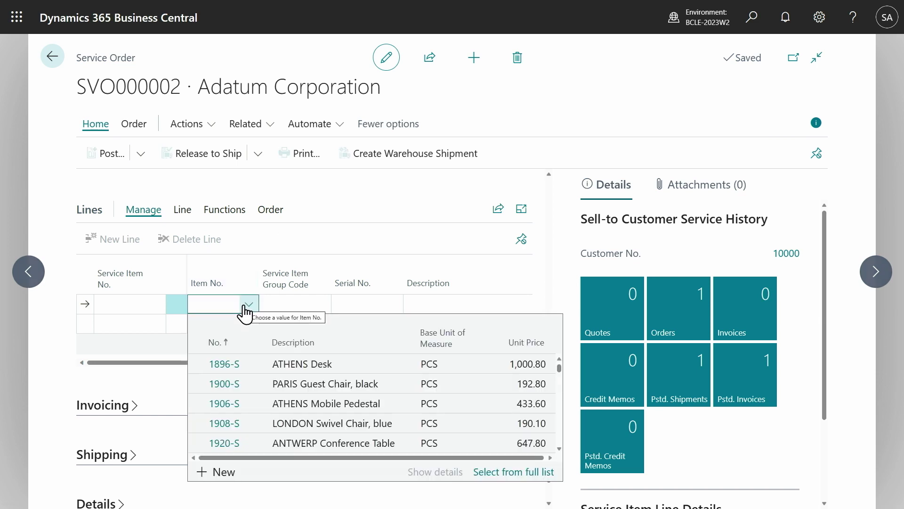
text(s-100)
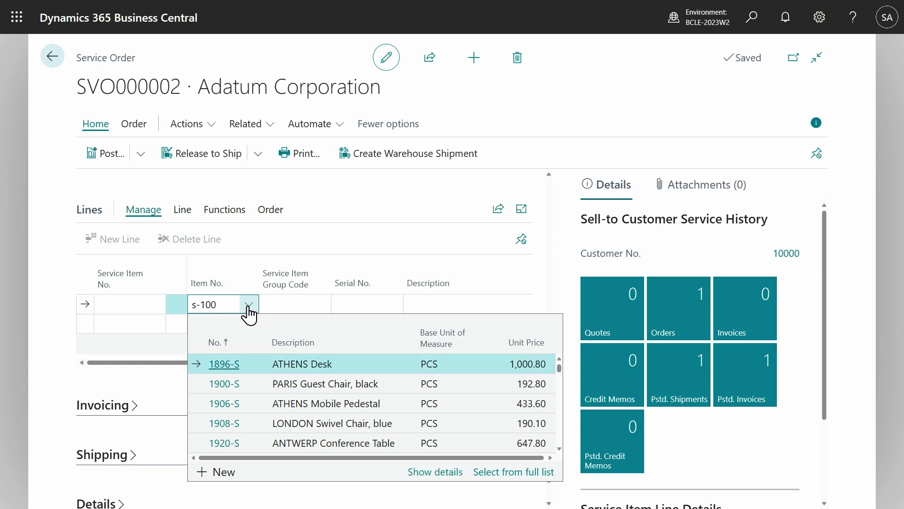
click(229, 376)
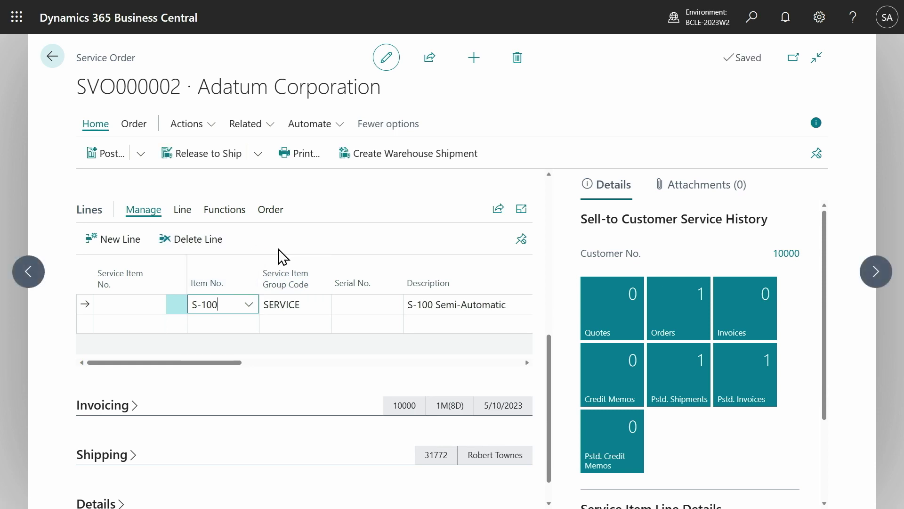
- Examine the troubleshooting guidelines for the S-100 service line and return to the order
click(183, 210)
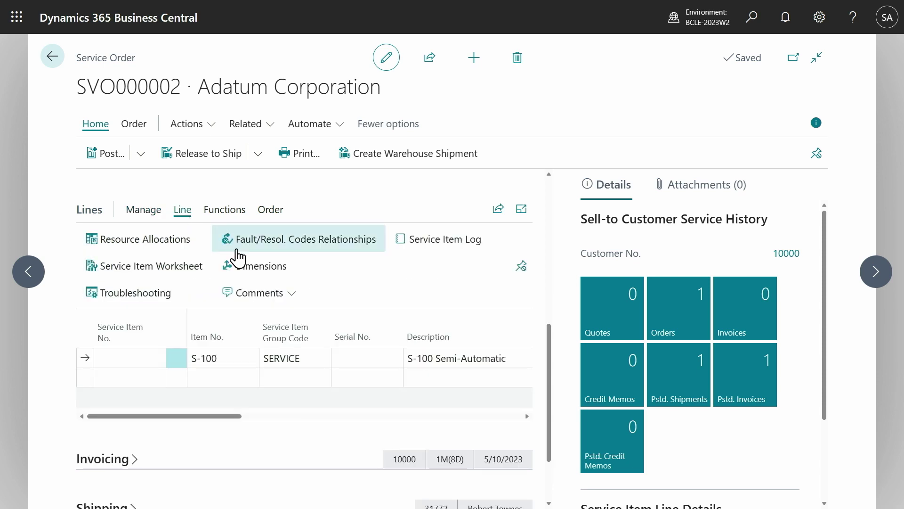
click(163, 296)
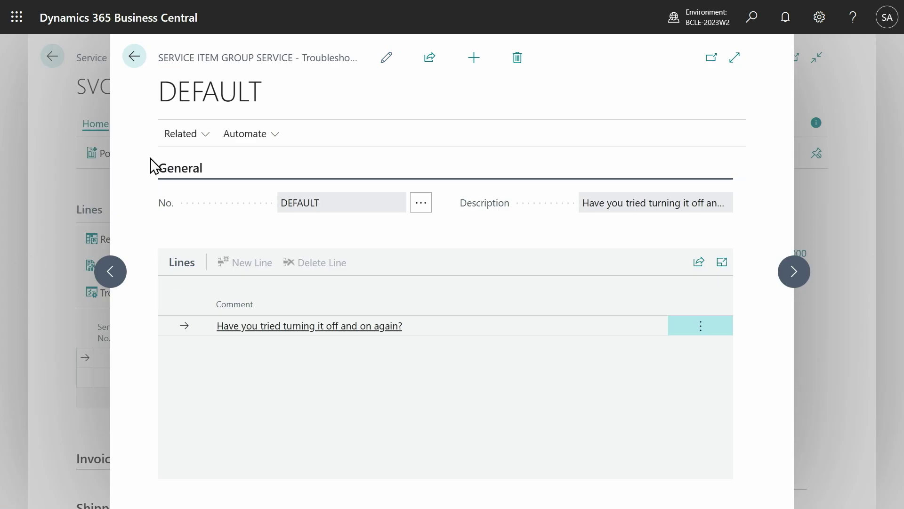
click(133, 58)
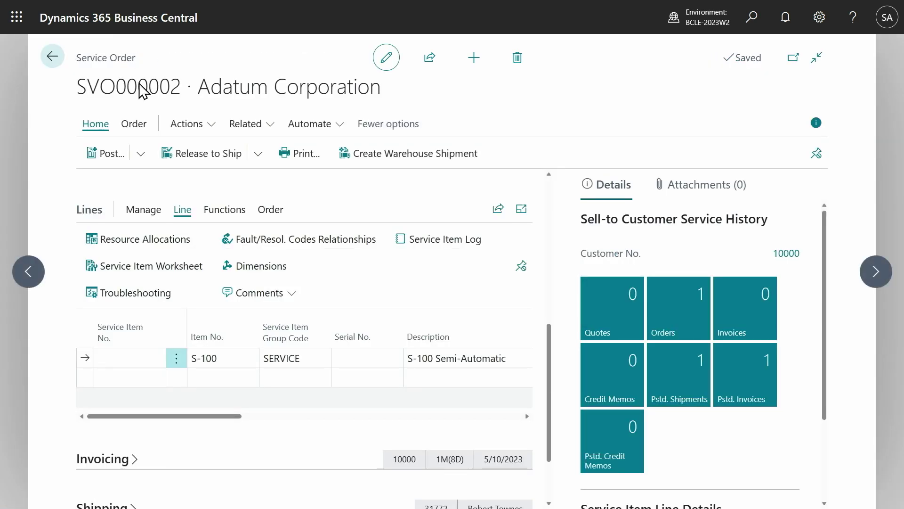
- Assign symptom code NOISE and fault code 5-2 to the S-100 line through the fault/resolution codes relationships
click(312, 253)
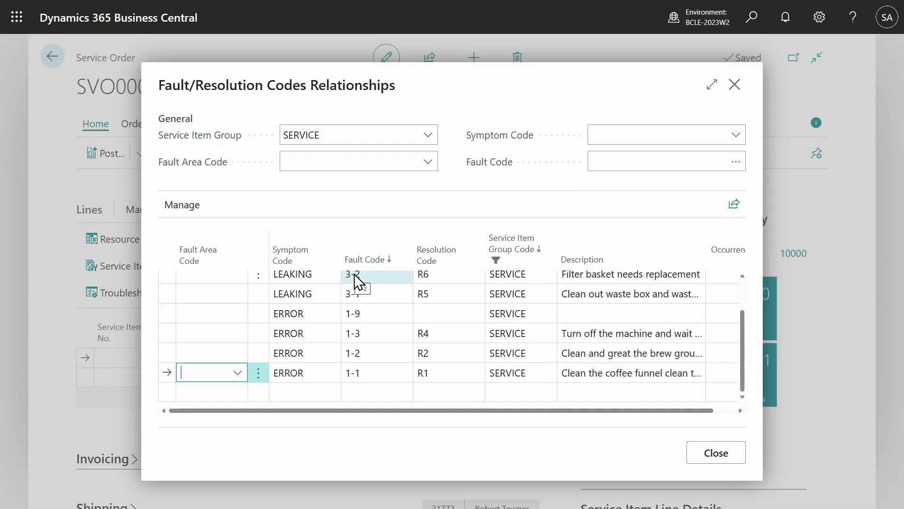
click(738, 140)
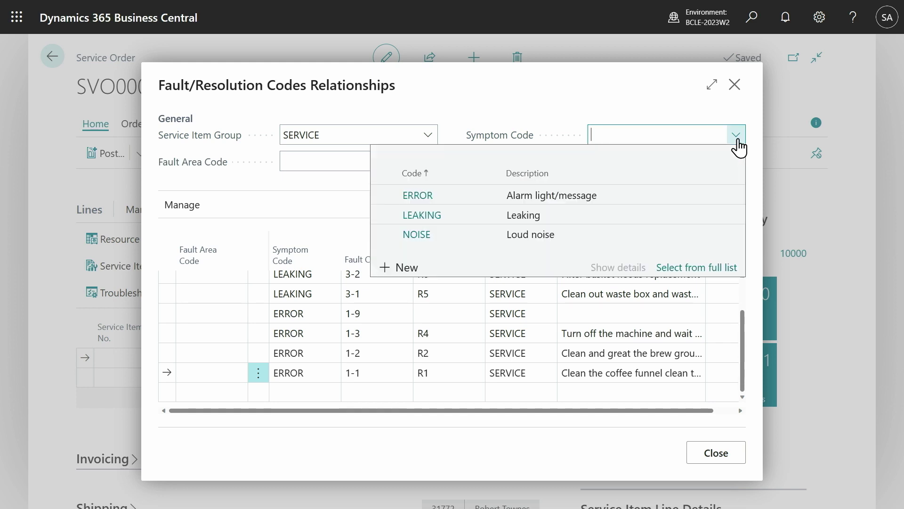
click(524, 234)
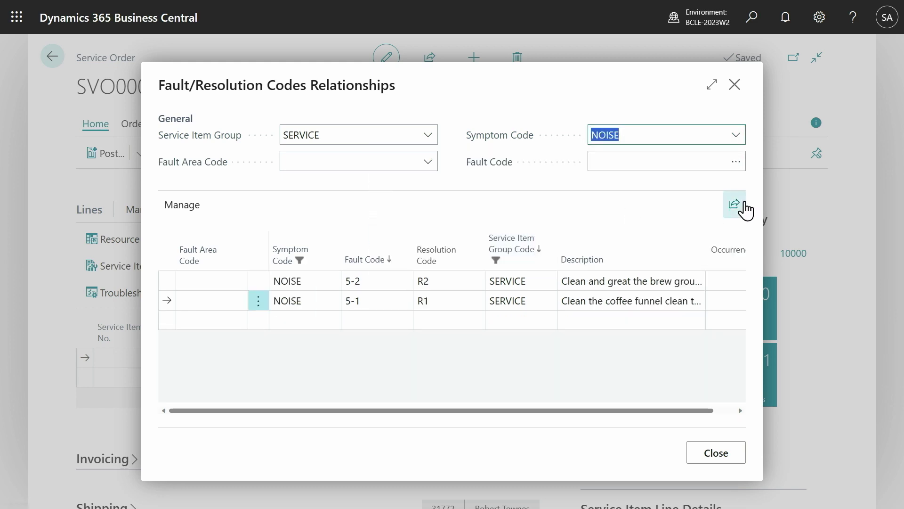
click(735, 162)
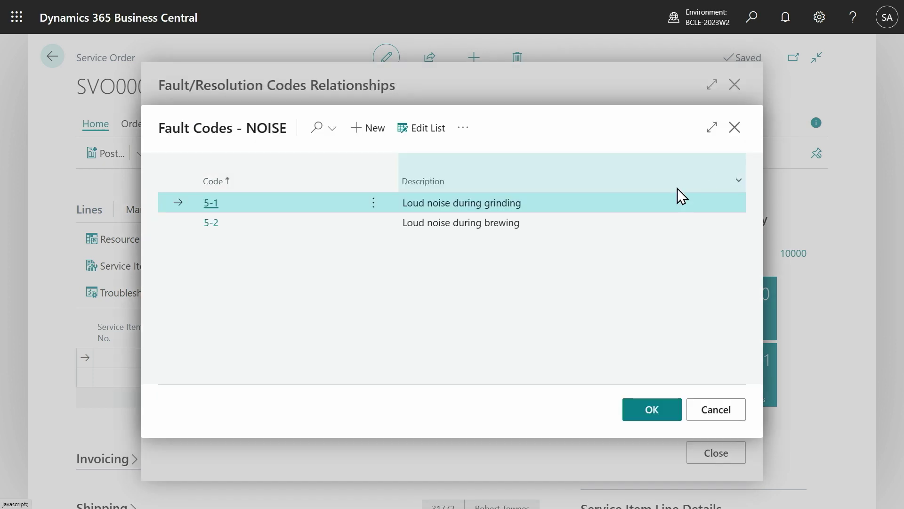
click(212, 226)
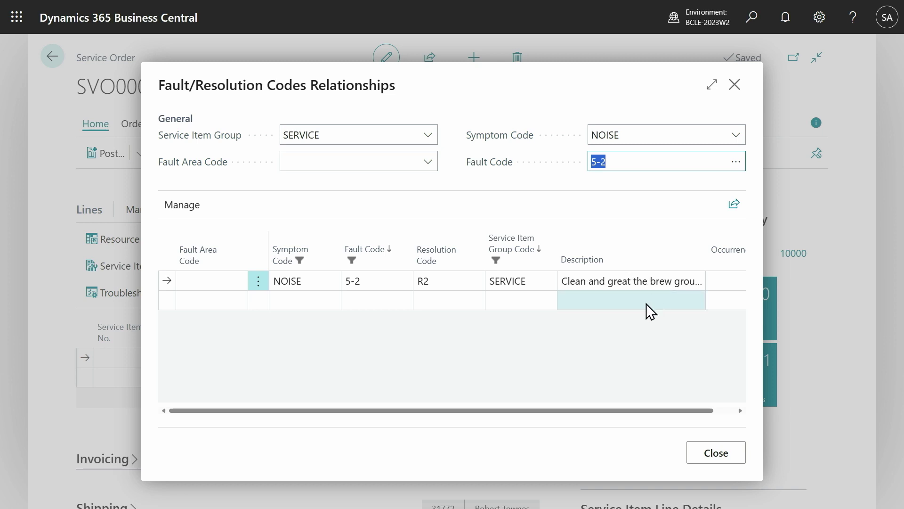
click(714, 454)
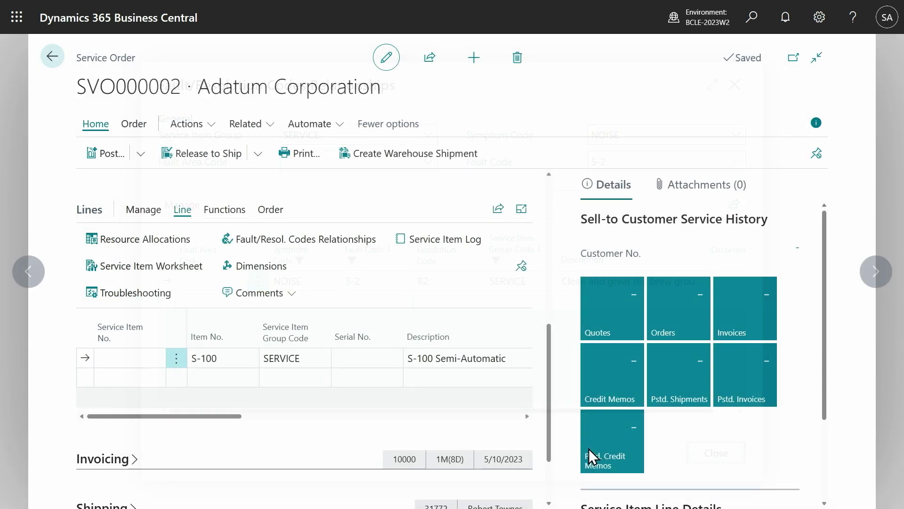
- Select LOANER as the loaner on the S-100 line and agree to lend it
drag(233, 419, 497, 431)
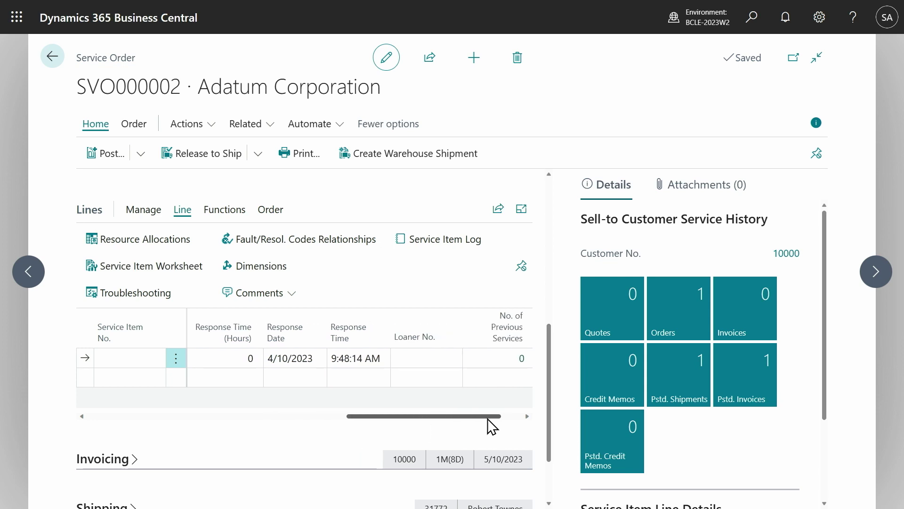
click(447, 354)
click(452, 358)
click(453, 357)
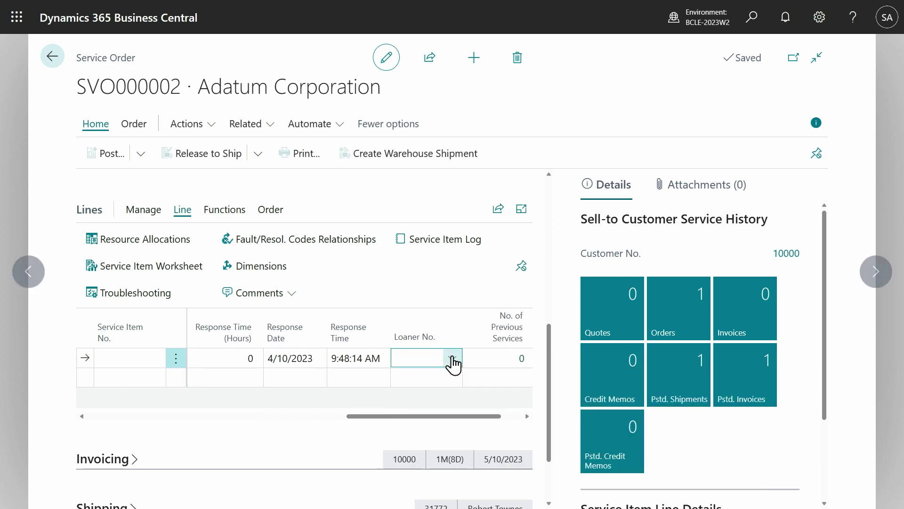
click(453, 359)
click(436, 416)
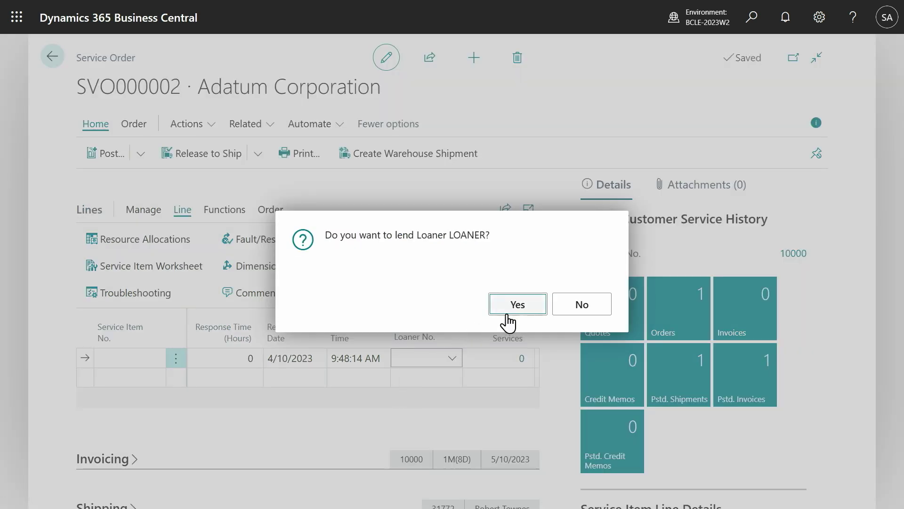
click(518, 305)
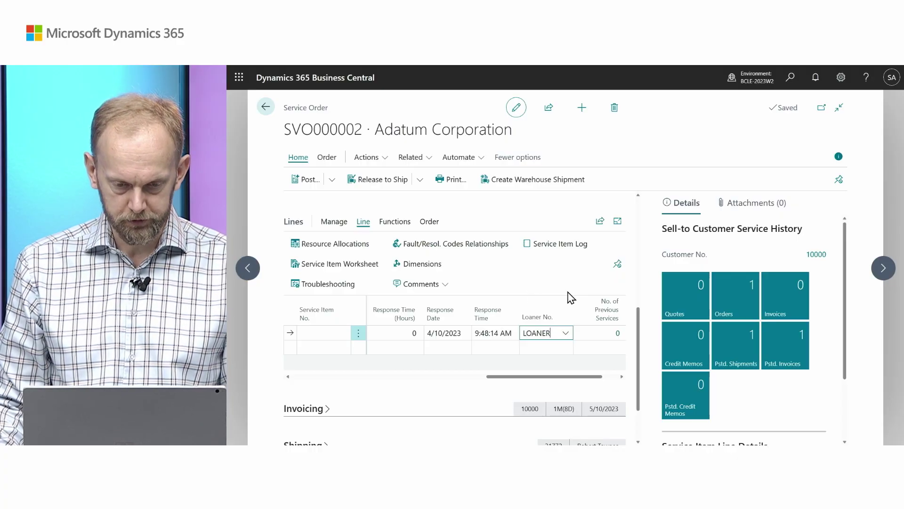
- Get the standard service code LOANER for service item group SERVICE on the order line
click(395, 221)
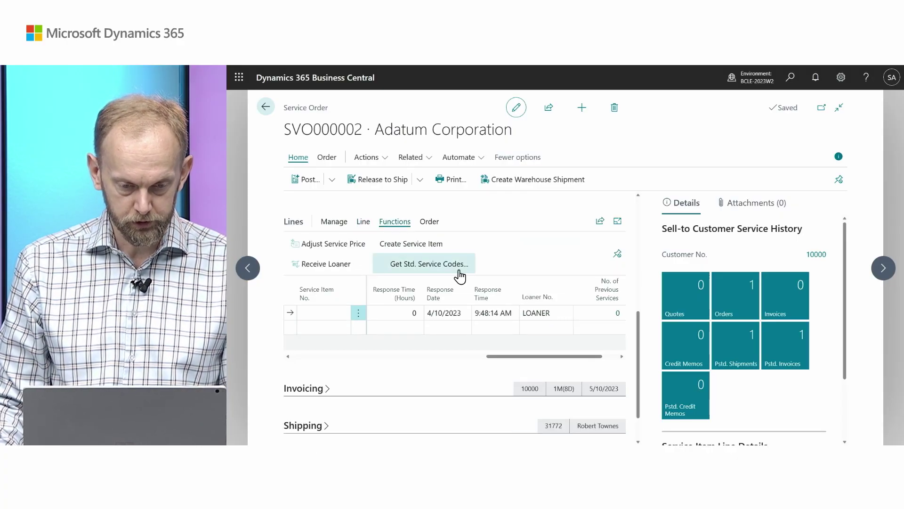
click(429, 266)
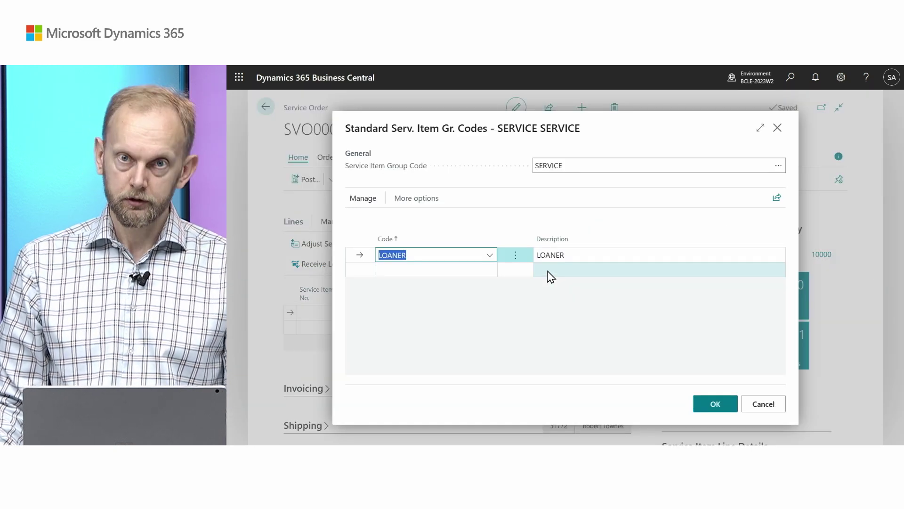
click(711, 407)
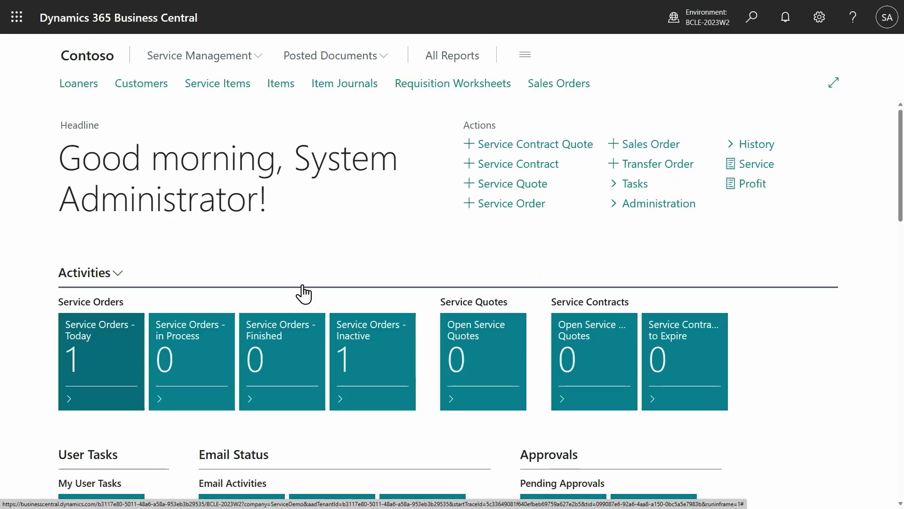
- Open the service tasks from the home page and bring up the item worksheet for the S-100 order task
click(644, 184)
click(593, 208)
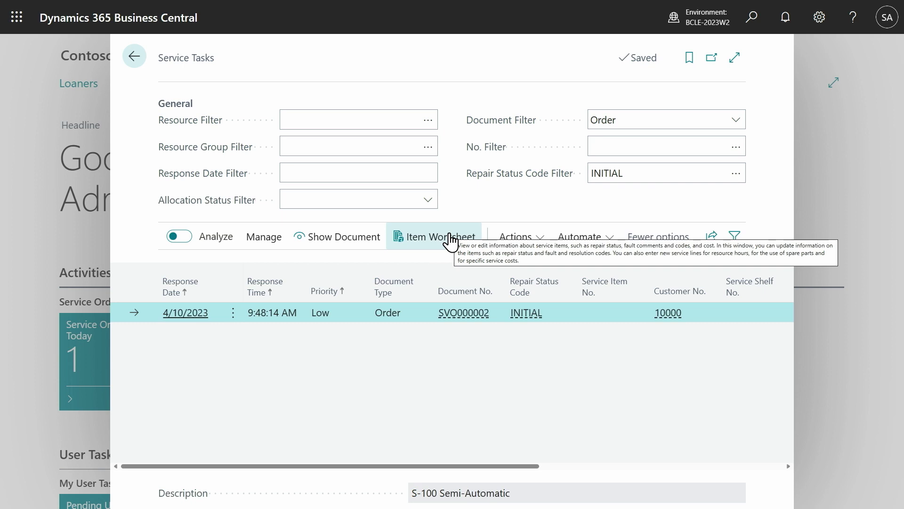
click(450, 240)
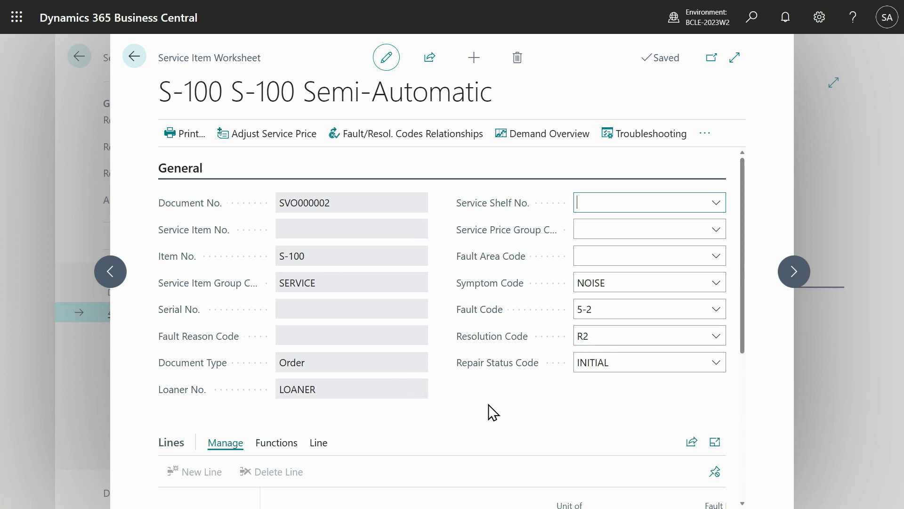
scroll(490, 412, down, 2)
scroll(563, 270, down, 1)
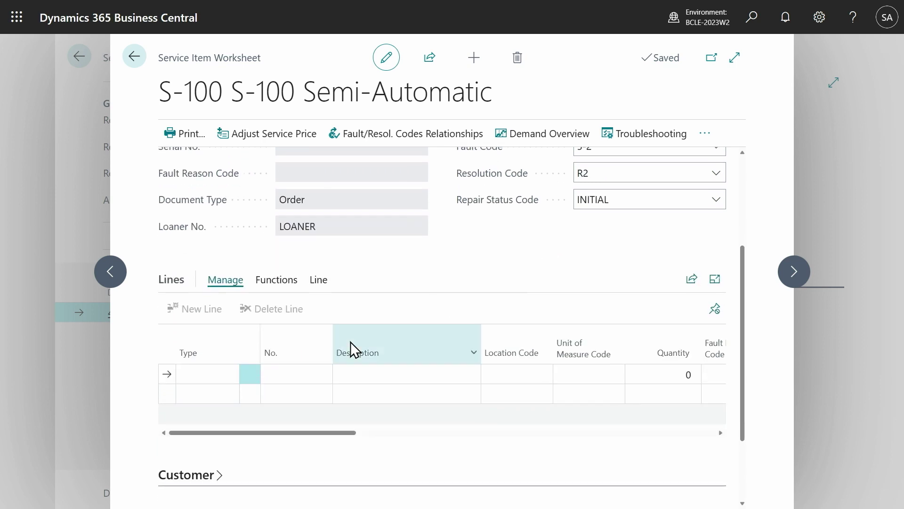
- Add an Item line for SER102 Repair with quantity 2 to the service item worksheet
click(228, 376)
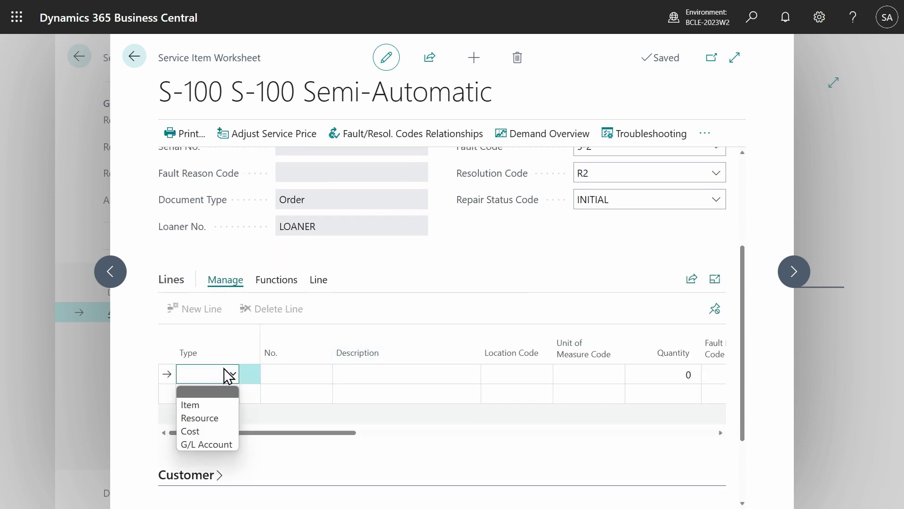
click(226, 406)
click(277, 375)
click(322, 375)
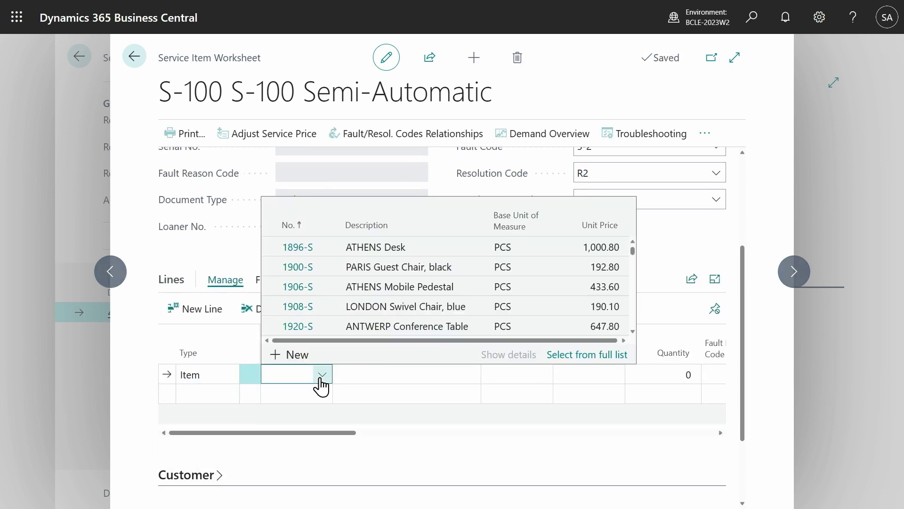
text(ser)
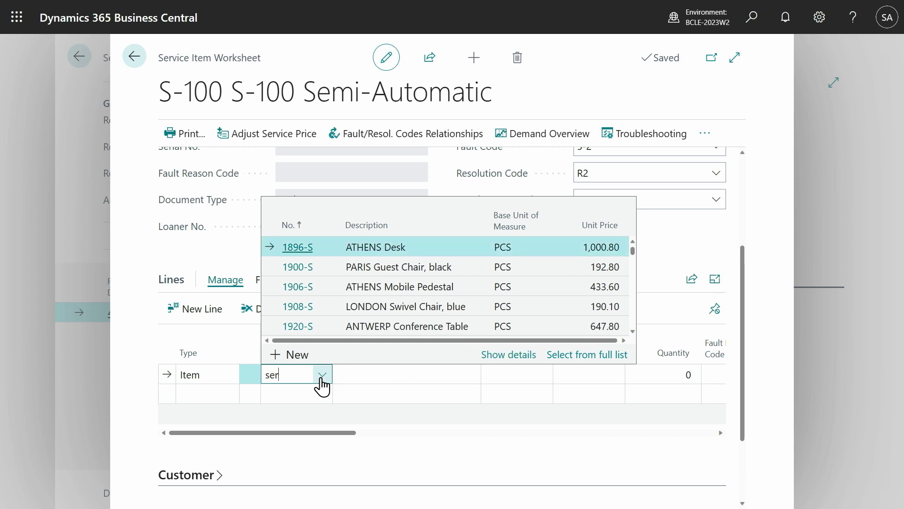
click(309, 274)
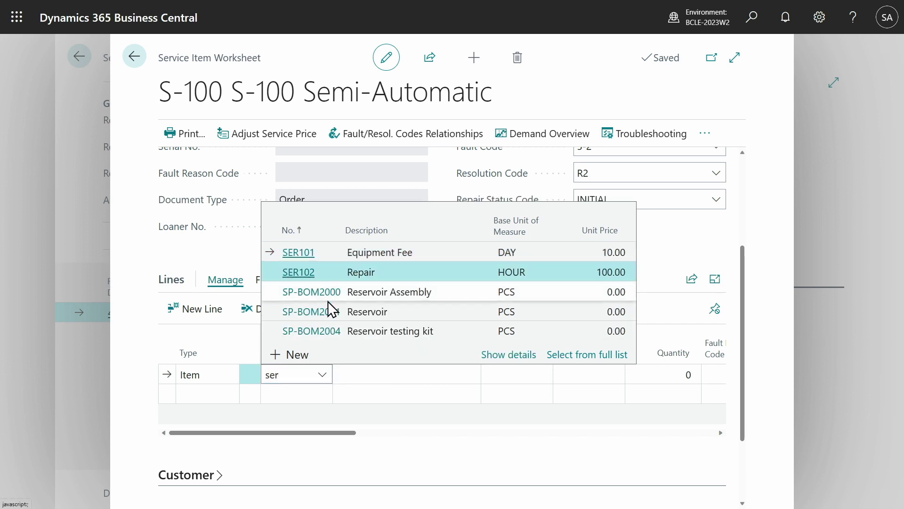
click(642, 376)
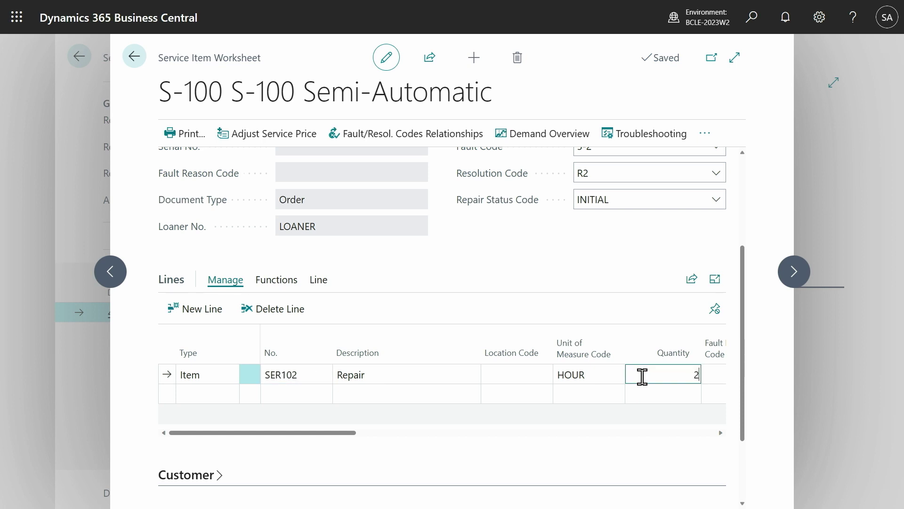
key(Tab)
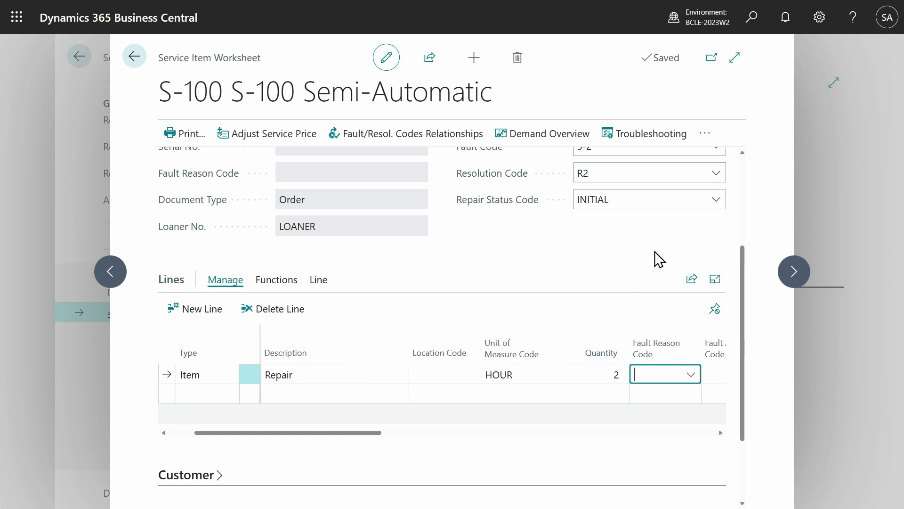
- Set the worksheet's repair status code to FINISHED and return to the home page
click(719, 203)
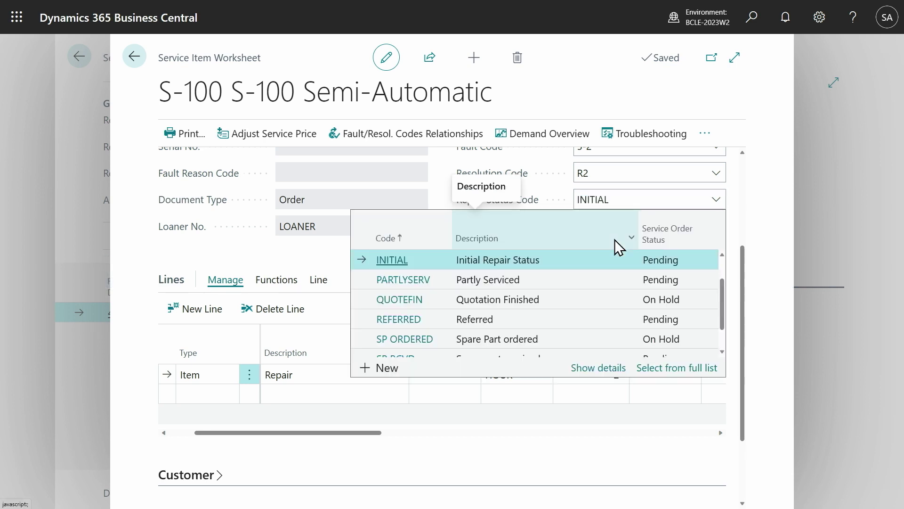
scroll(430, 254, up, 2)
click(395, 259)
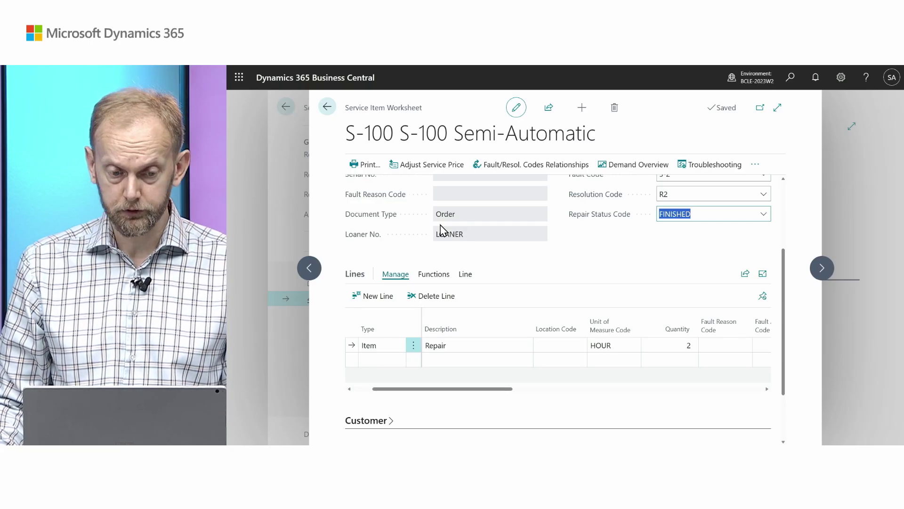
click(327, 107)
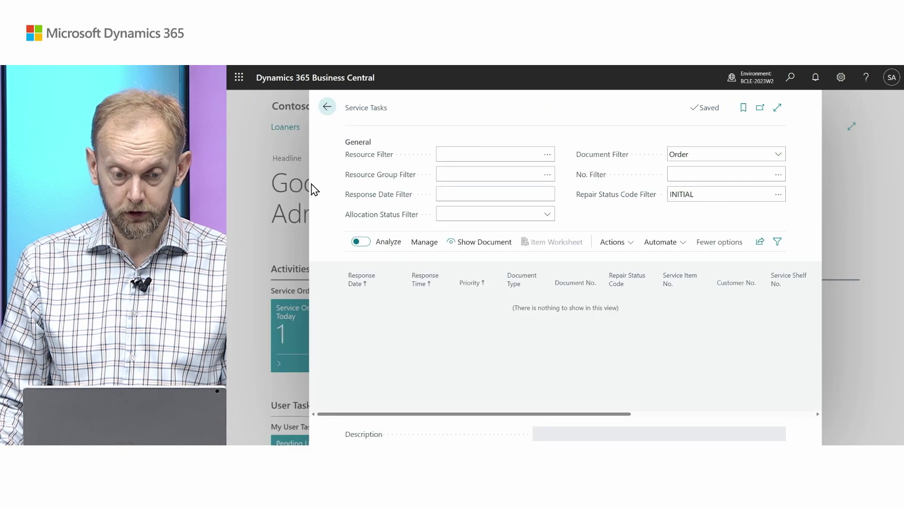
click(326, 108)
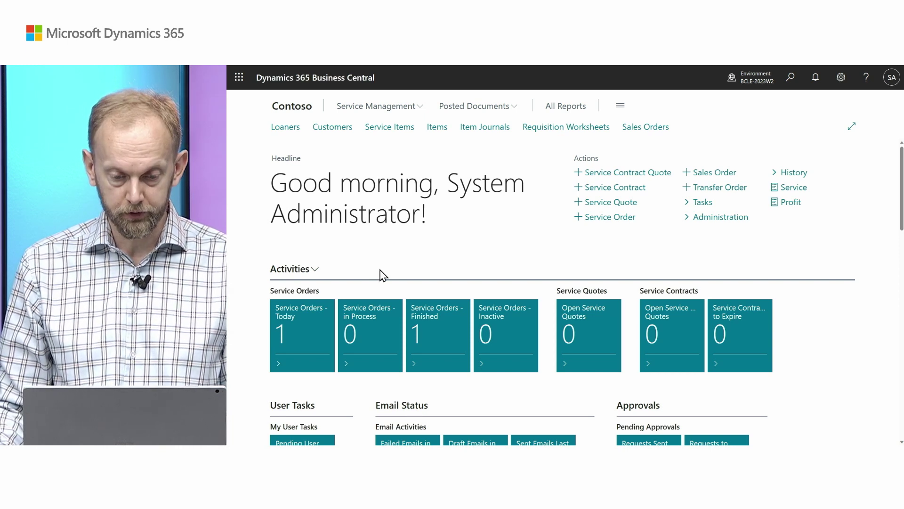
- Open the finished service orders and post the Adatum Corporation order
click(442, 324)
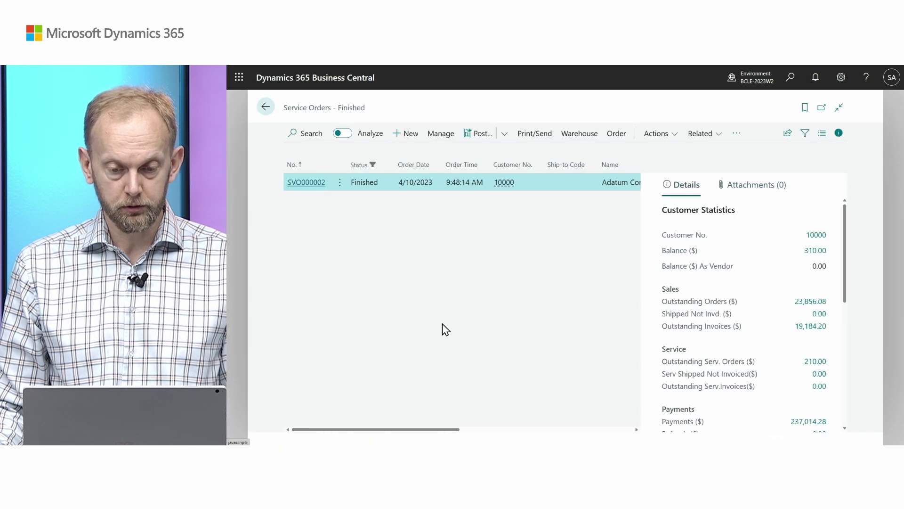
click(478, 133)
click(600, 312)
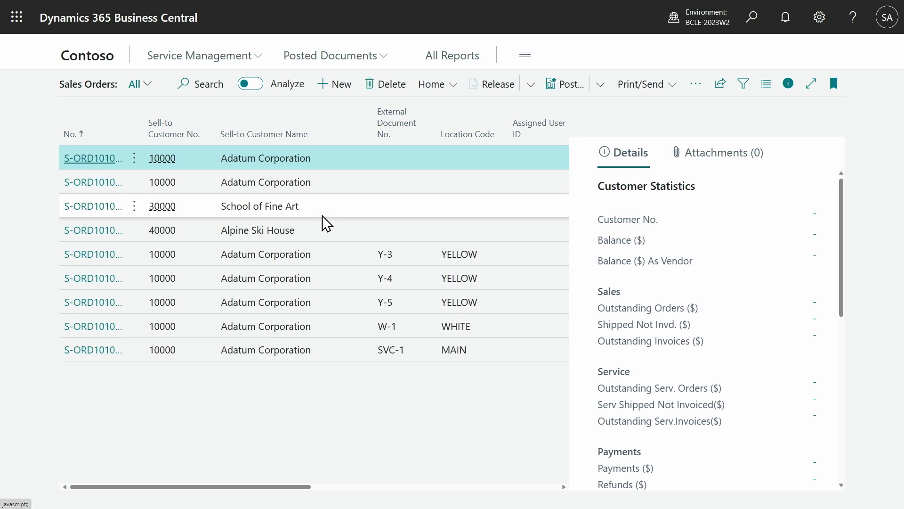
- Post the Adatum Corporation sales order with external document SVC-1 using Ship and Invoice, without opening the posted invoice
click(81, 357)
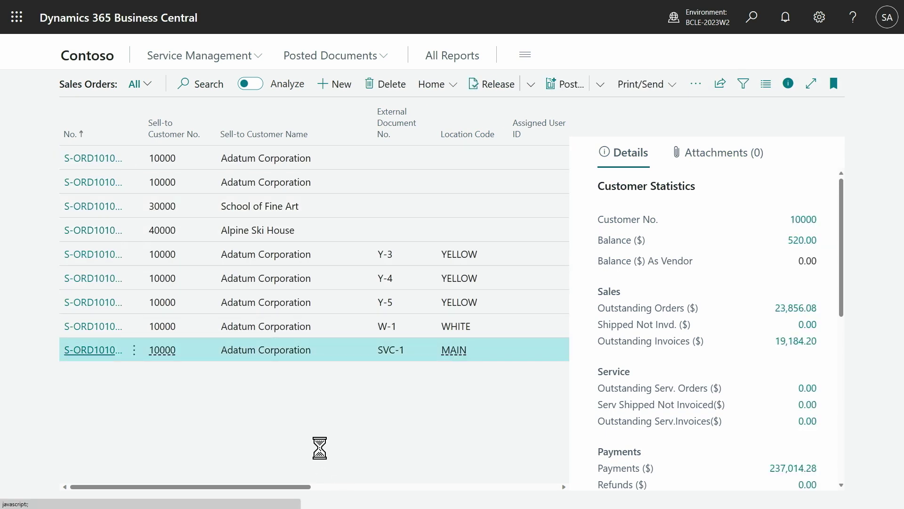
scroll(316, 361, down, 1)
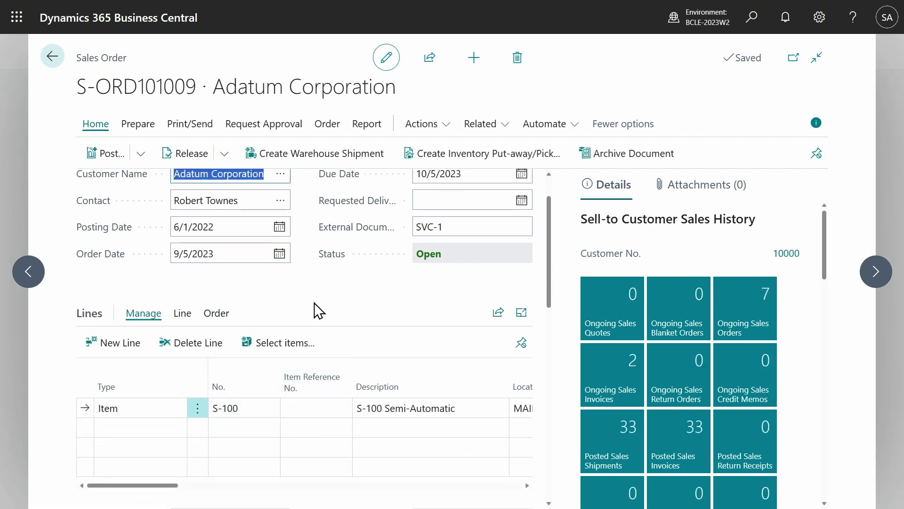
click(110, 162)
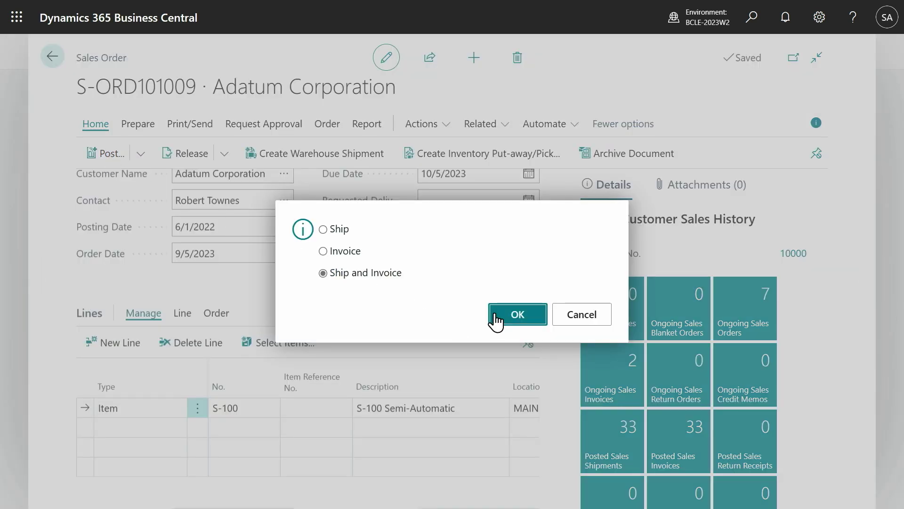
click(490, 316)
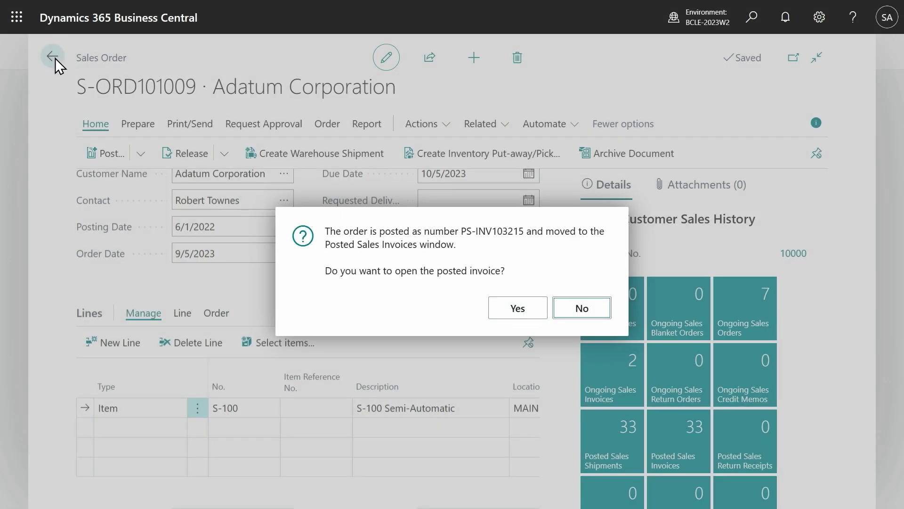
click(55, 58)
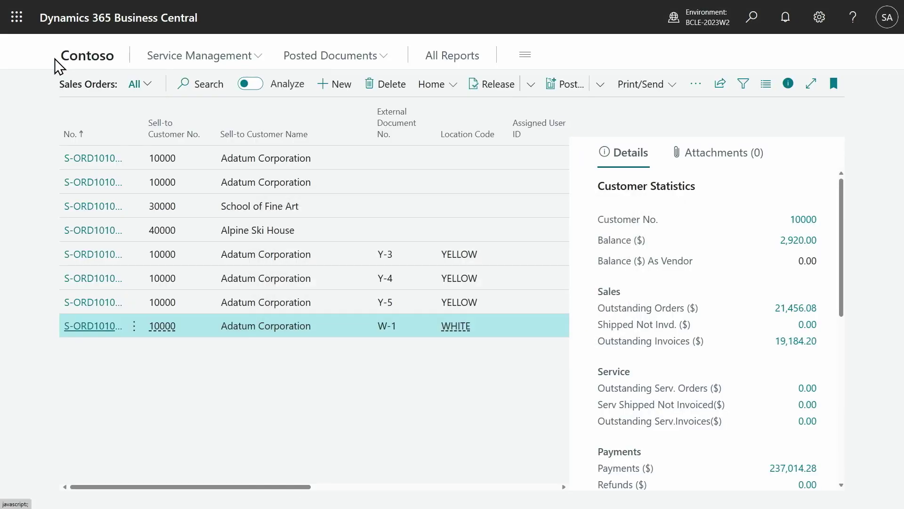
- Create a new service contract from template TEMPL0001, Prepaid Contract - Monthly
click(67, 69)
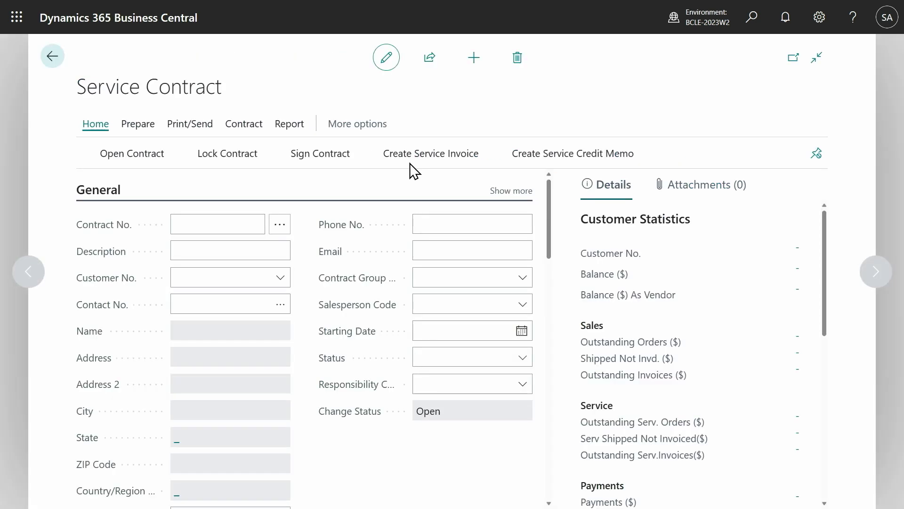
click(193, 253)
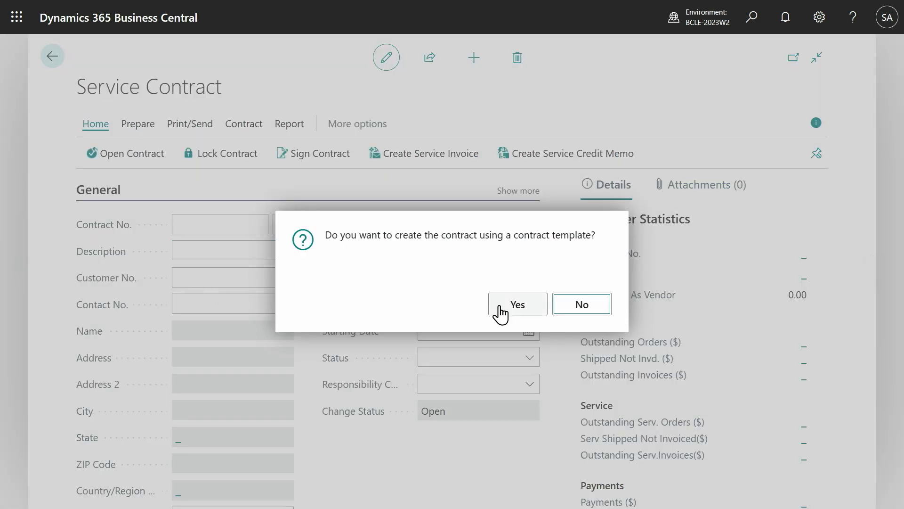
click(497, 309)
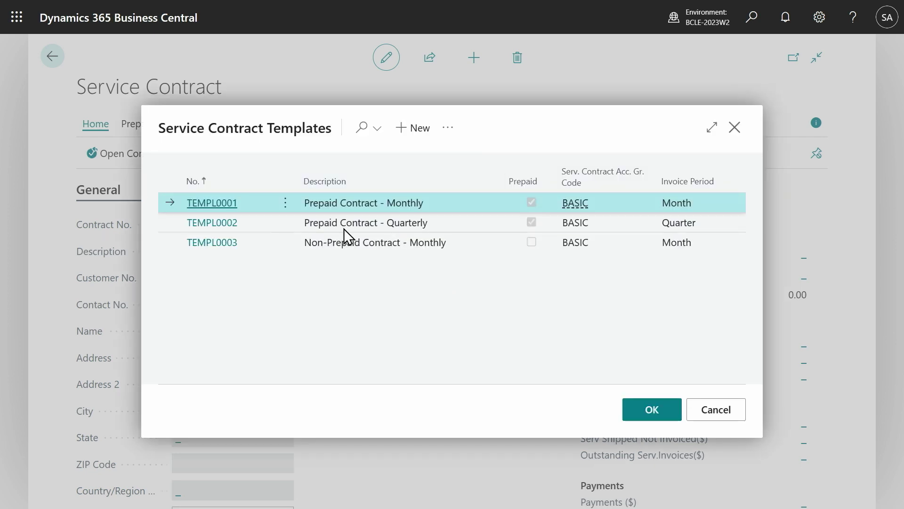
click(205, 209)
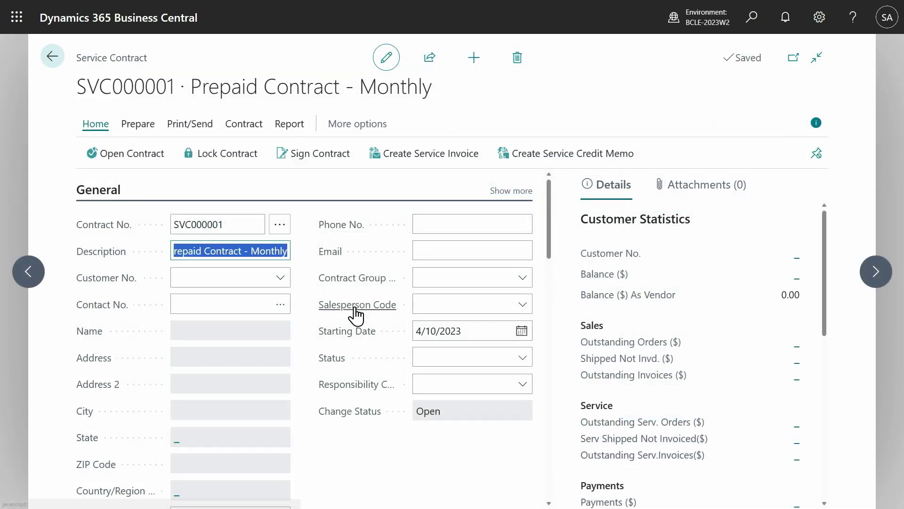
- Assign Adatum Corporation as the customer of the service contract
scroll(305, 316, down, 1)
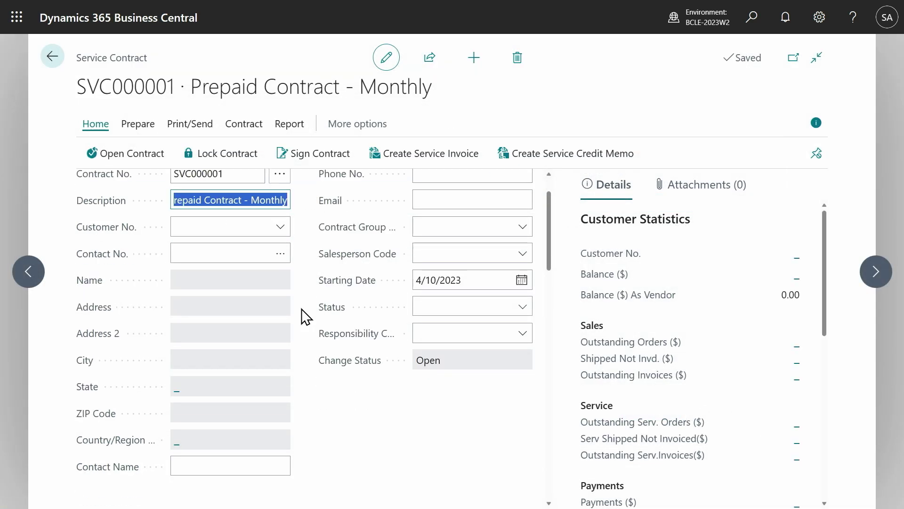
click(279, 228)
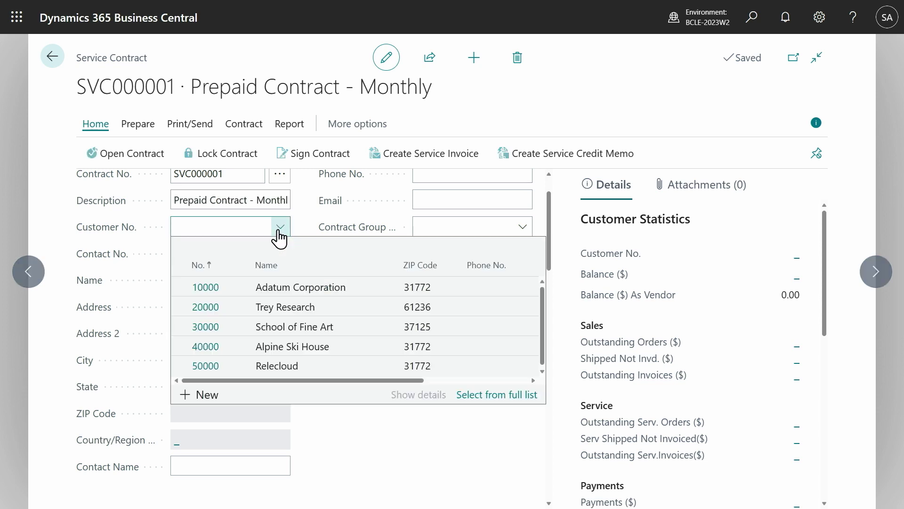
key(Return)
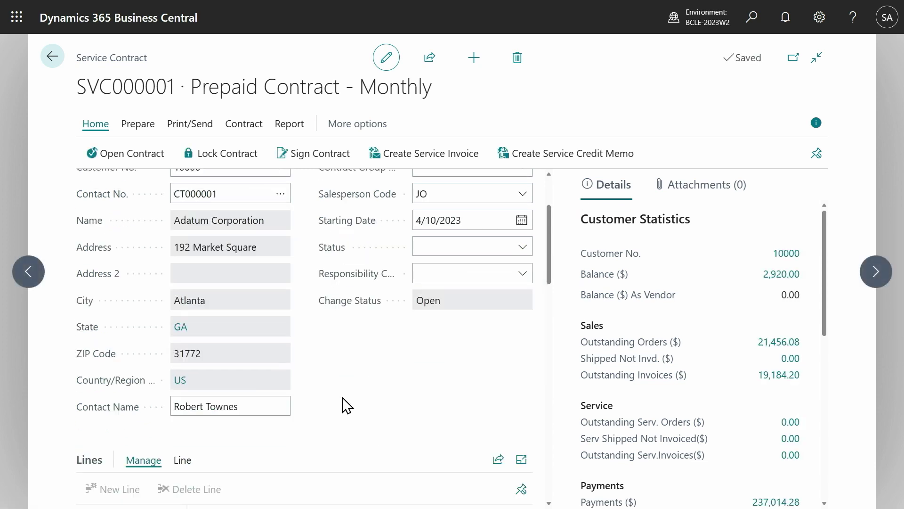
- Set the contract's service order type to MAINTEN in the Service section
scroll(343, 400, down, 8)
scroll(230, 400, down, 4)
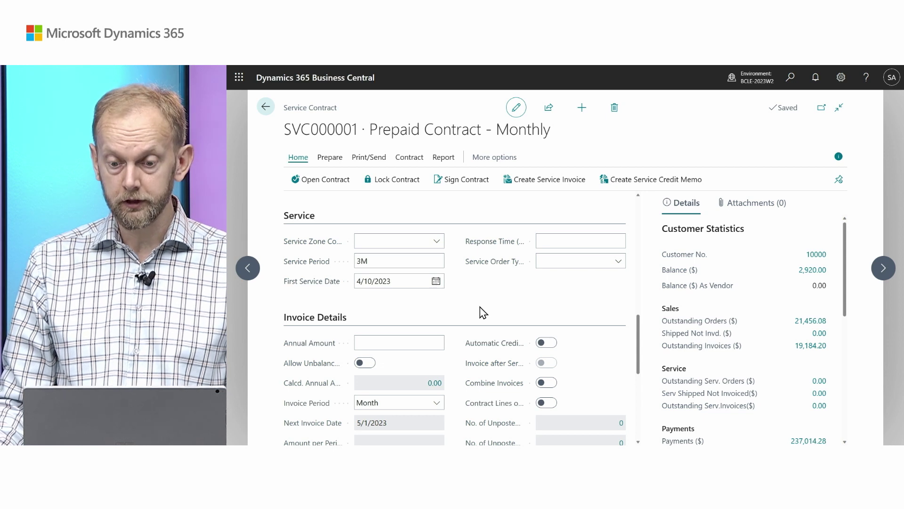
click(617, 263)
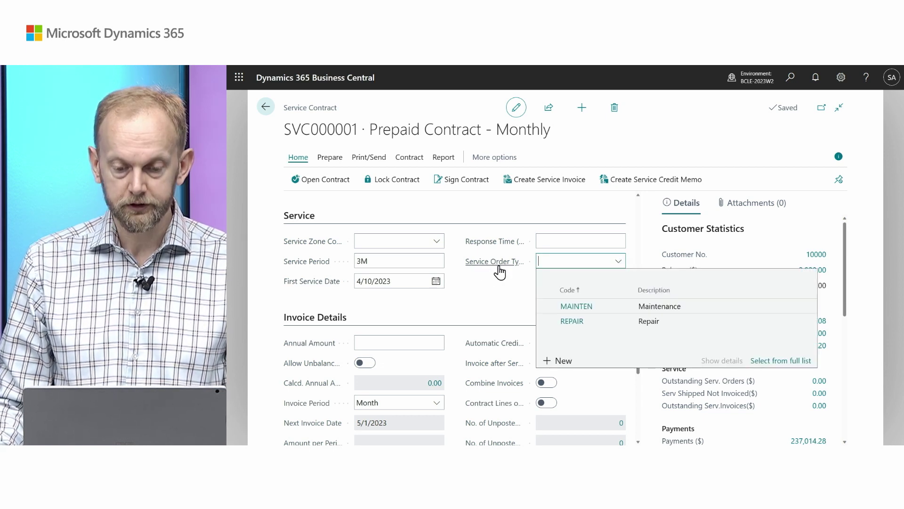
mouse_move(500, 271)
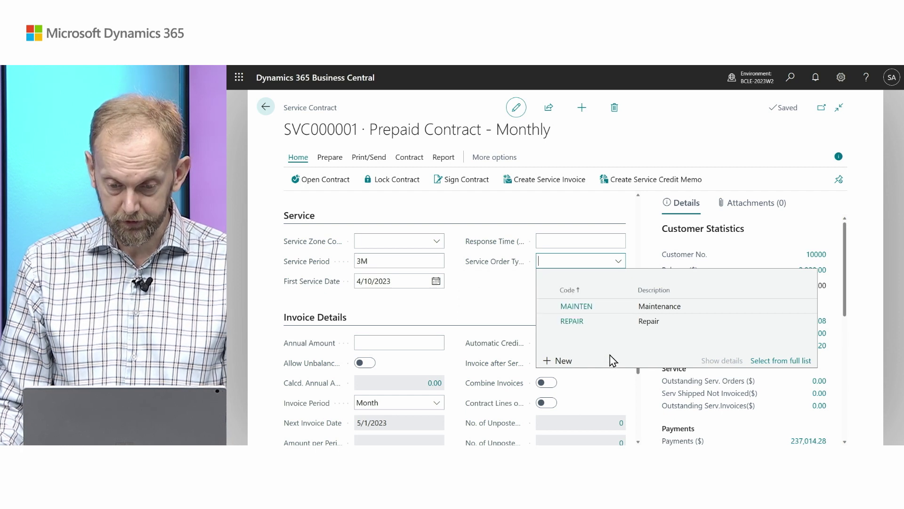
click(575, 307)
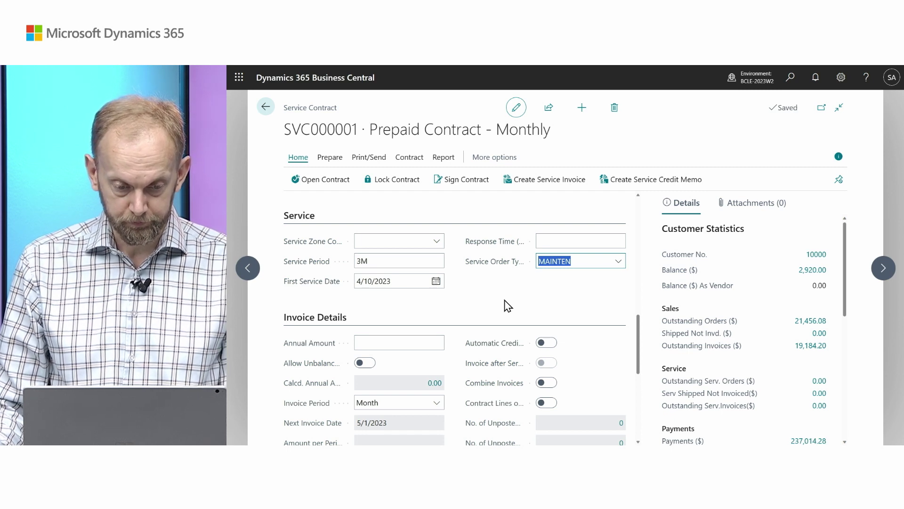
- Add service item SV000001, S-100 Semi-Automatic, to the first contract line
scroll(501, 305, up, 5)
click(337, 332)
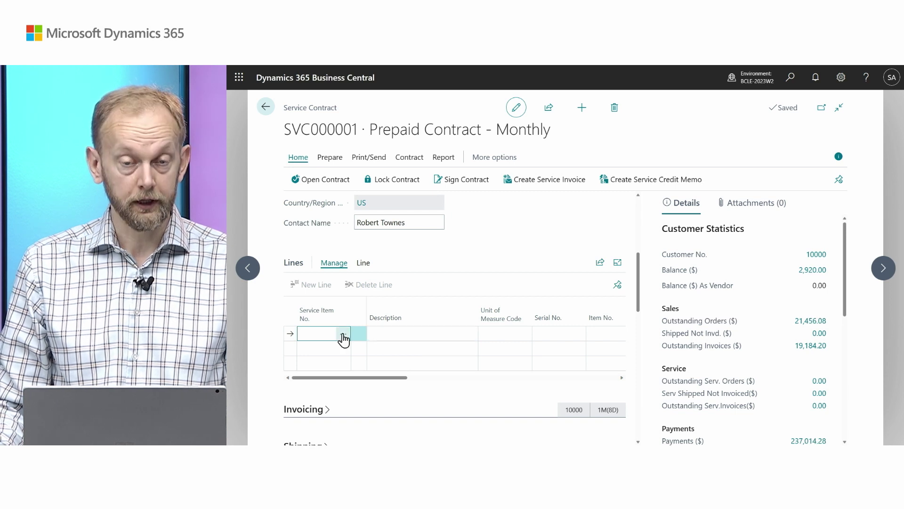
scroll(343, 339, down, 1)
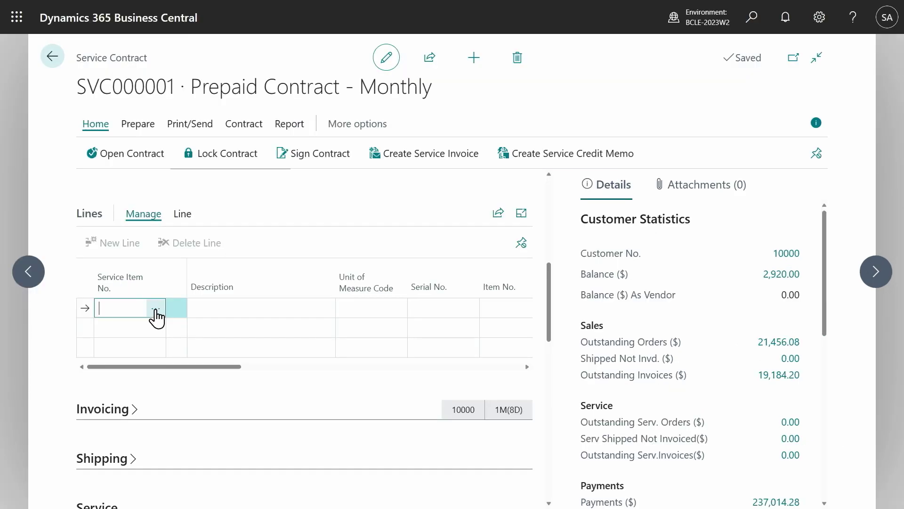
scroll(343, 301, up, 1)
scroll(157, 343, down, 1)
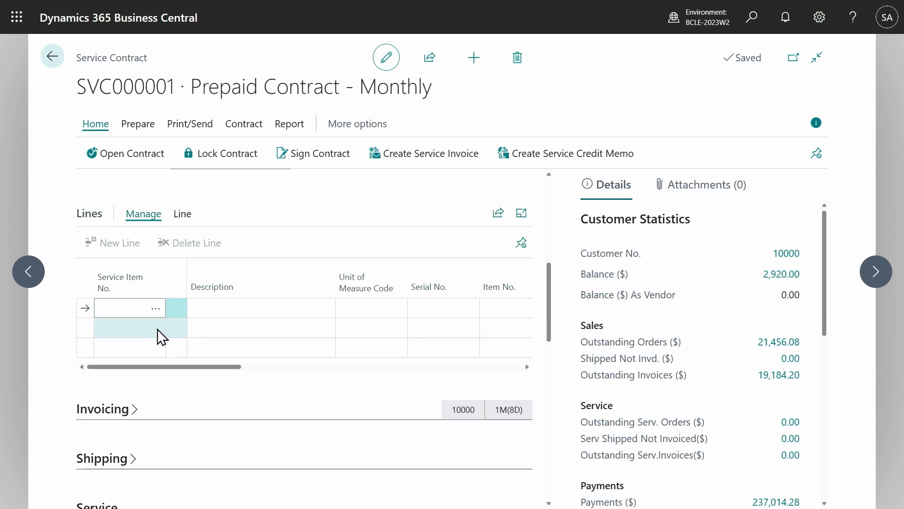
click(155, 312)
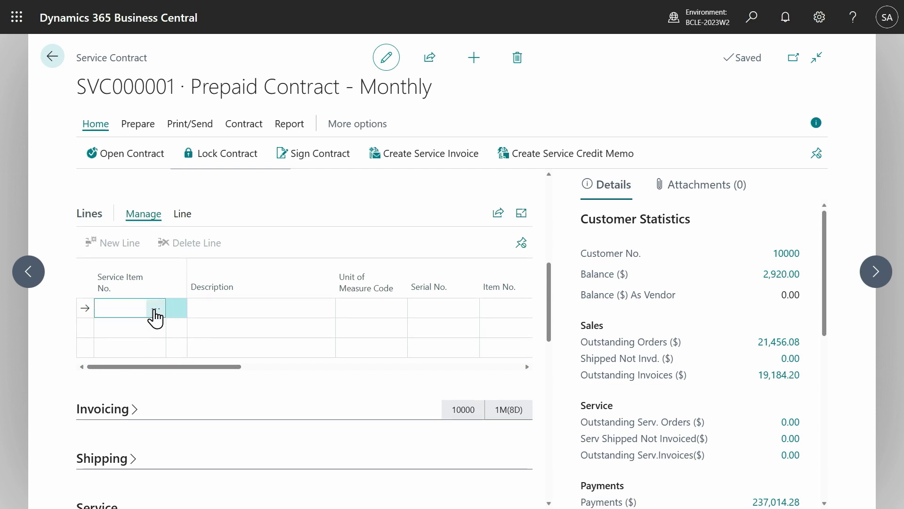
click(156, 309)
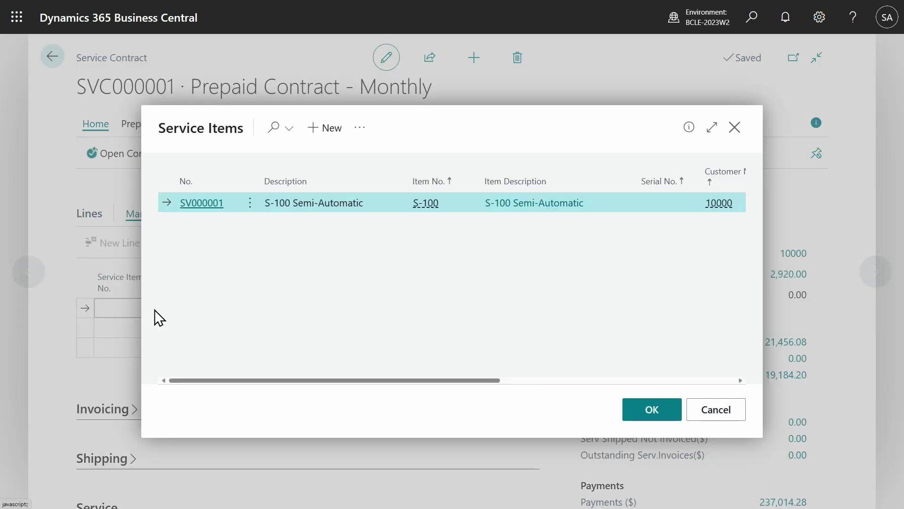
click(196, 206)
- Set the line value of the SV000001 contract line to 6000
drag(224, 376, 347, 373)
click(374, 308)
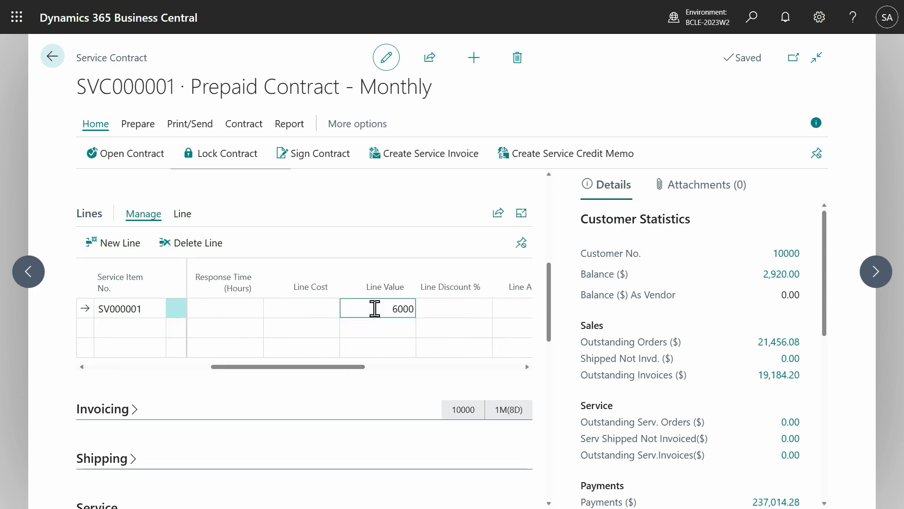
text(6000)
key(Tab)
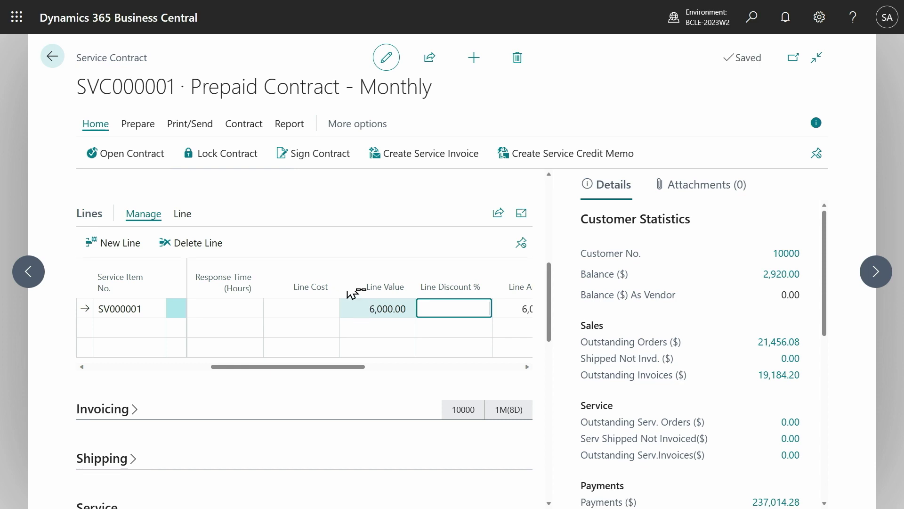
- Sign the prepaid monthly service contract and create its invoice for the period 04/10/23 to 04/30/23
click(310, 161)
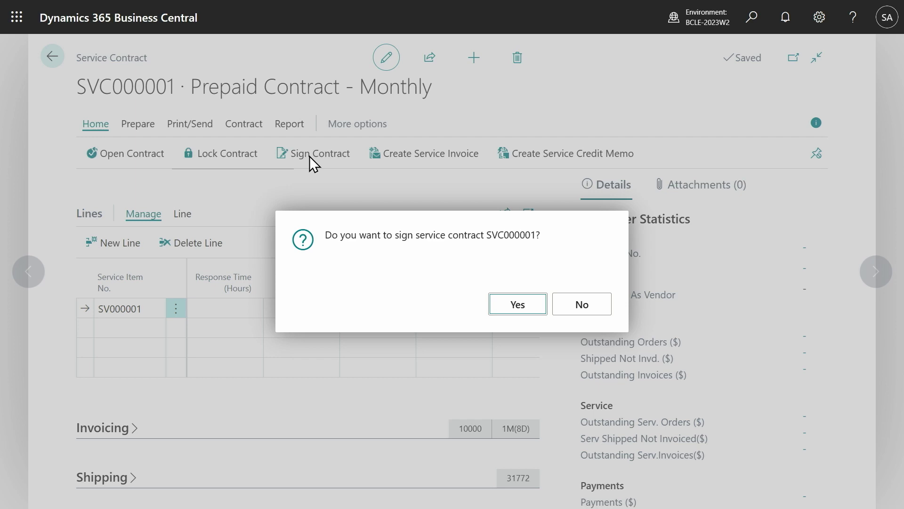
click(500, 307)
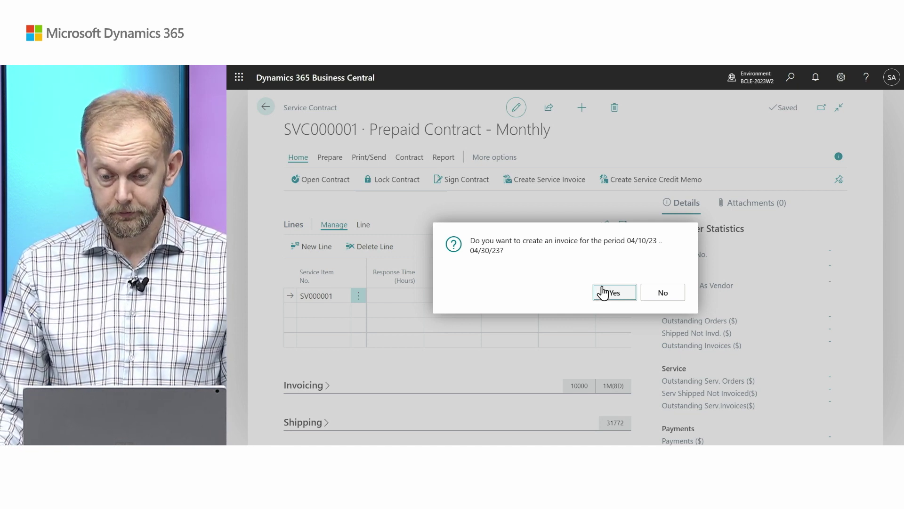
click(604, 293)
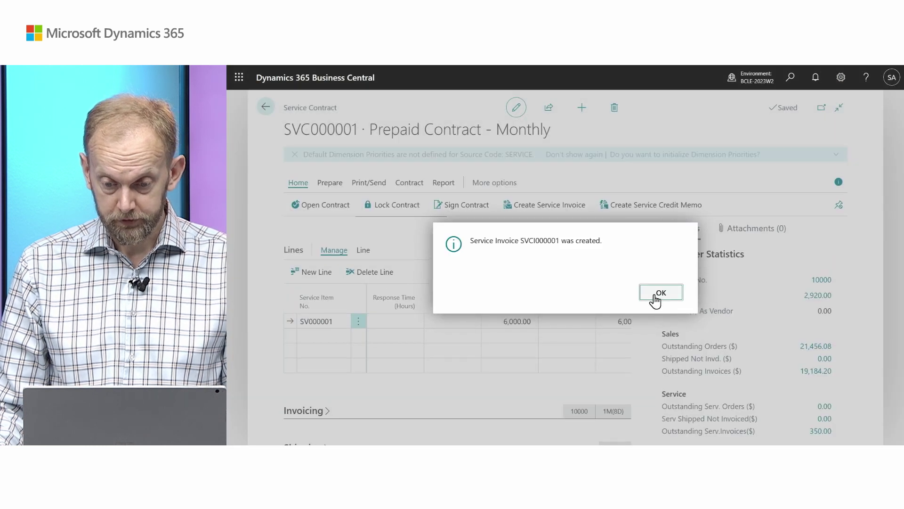
click(655, 296)
- Open the contract's unposted service invoice from its invoice details and review the invoice lines
scroll(615, 281, down, 3)
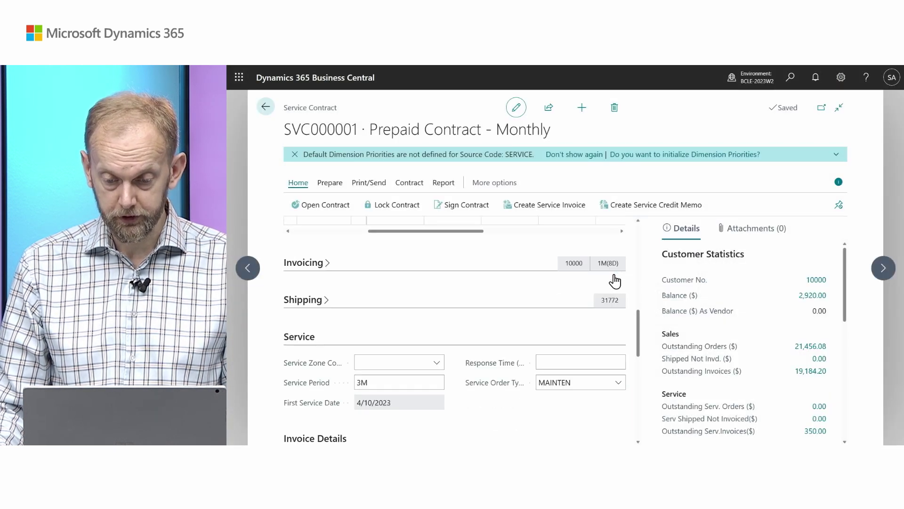
scroll(614, 281, down, 5)
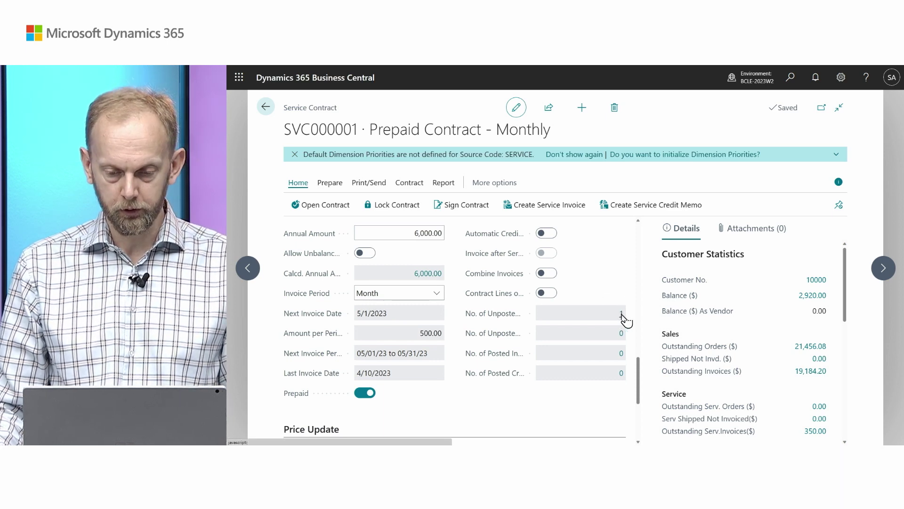
click(622, 314)
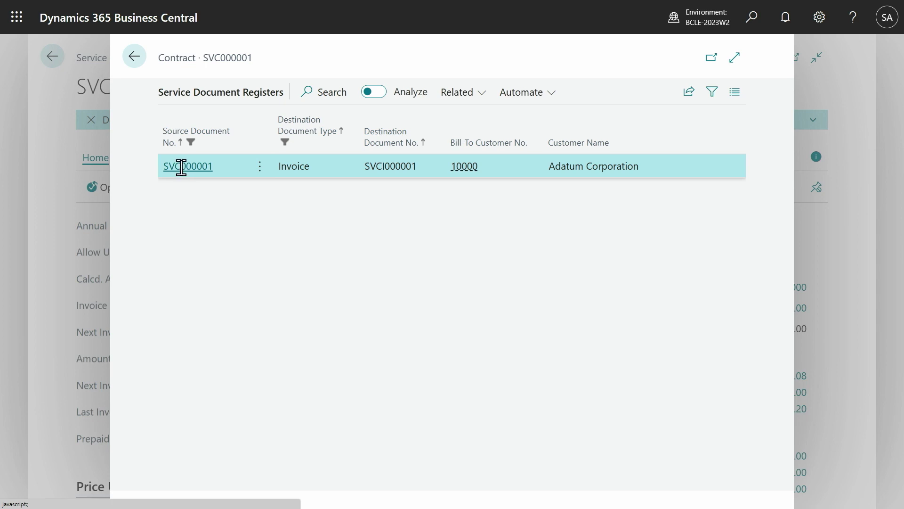
click(181, 167)
scroll(318, 268, down, 10)
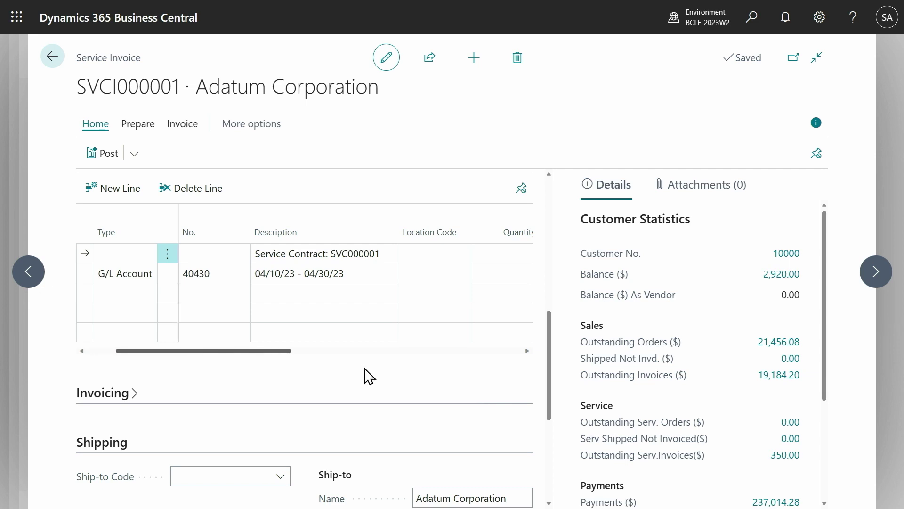
scroll(365, 368, right, 3)
scroll(365, 369, left, 3)
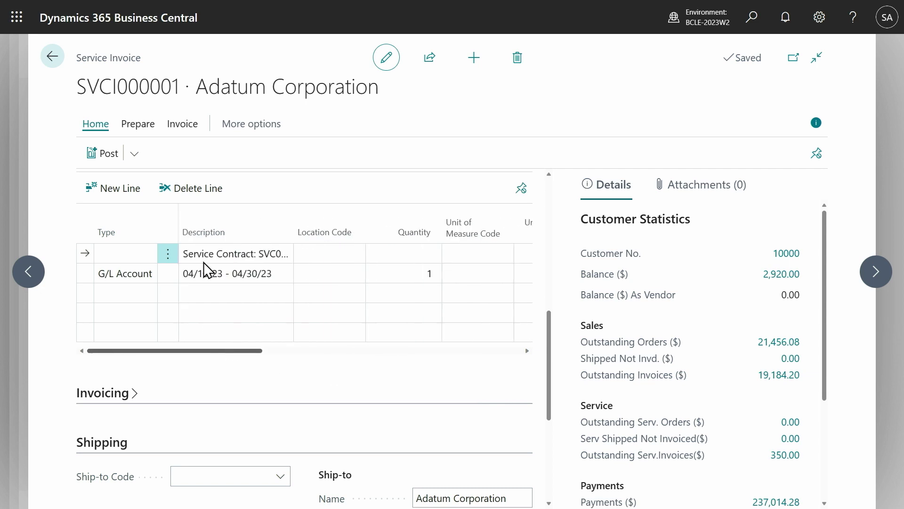
- Post the contract's service invoice, view the posted invoice, and return to the home page
click(358, 258)
key(F9)
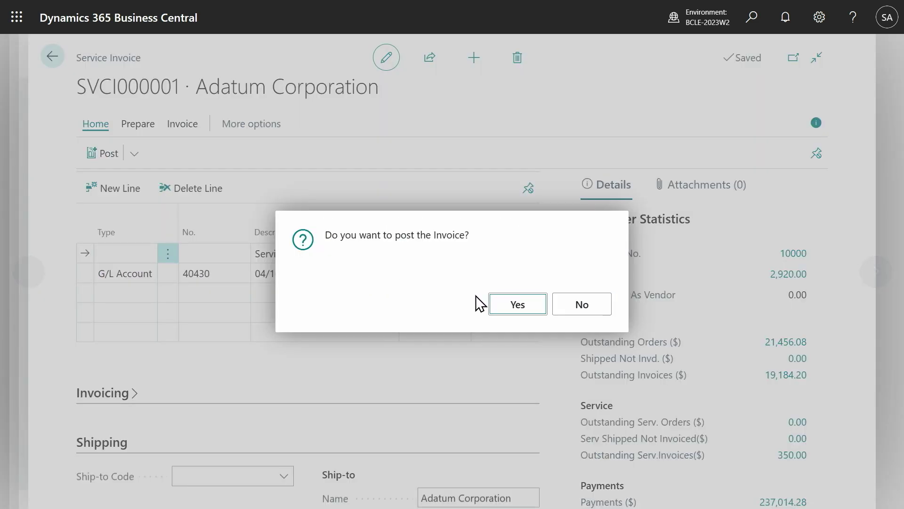
key(Return)
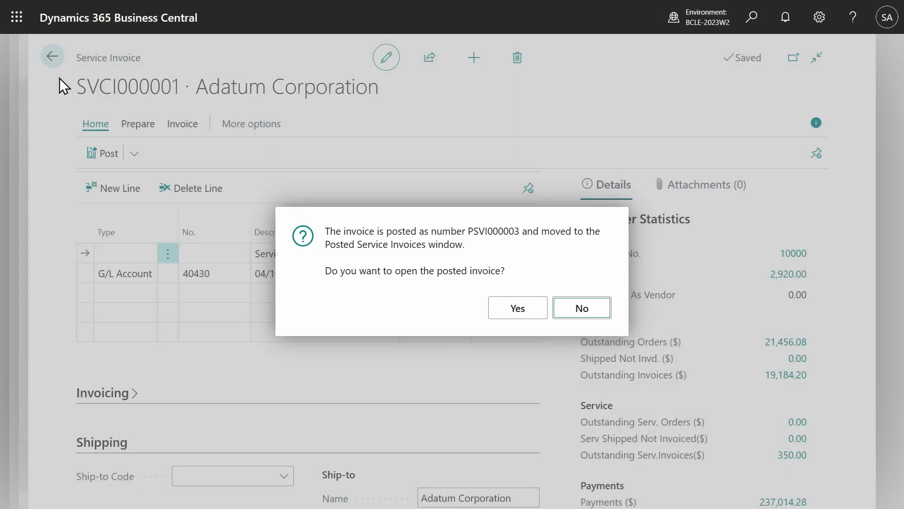
click(496, 304)
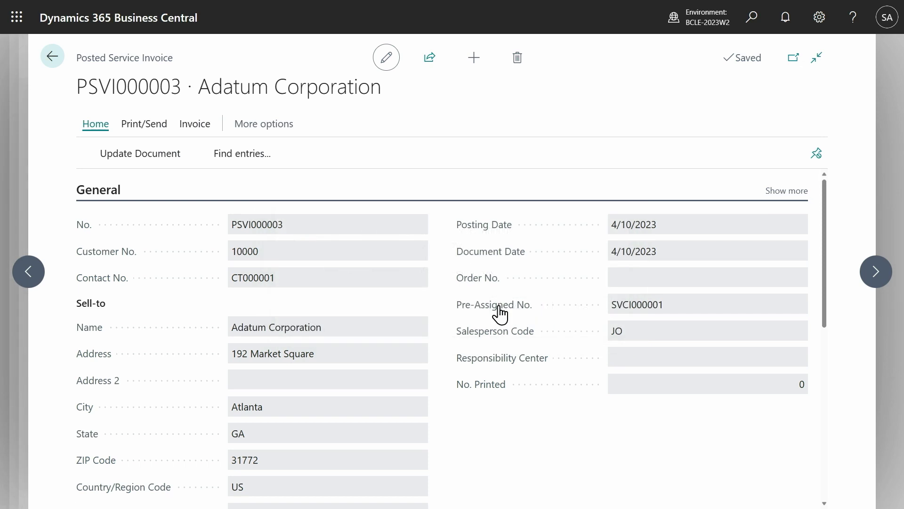
click(52, 57)
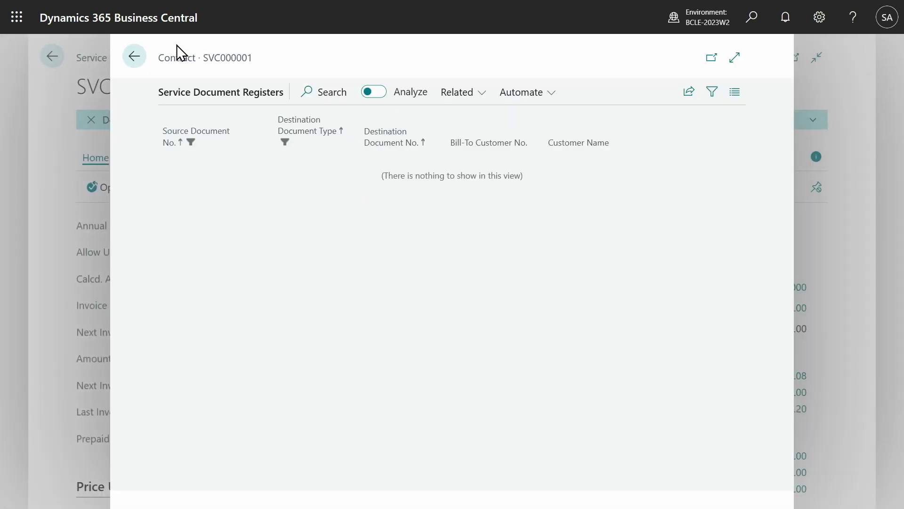
click(55, 59)
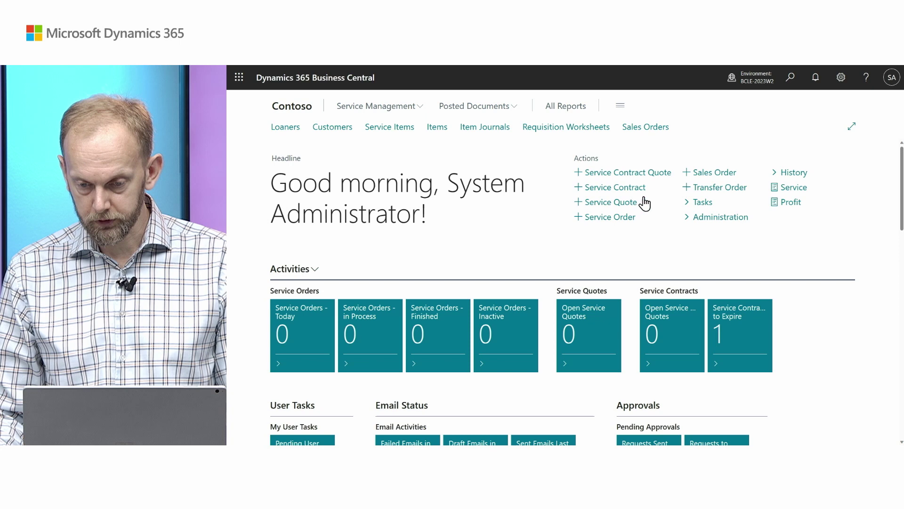
- Create contract service orders with starting date 4/1/2023, ending date 4/30/2023 and the action Create Service Order
click(699, 206)
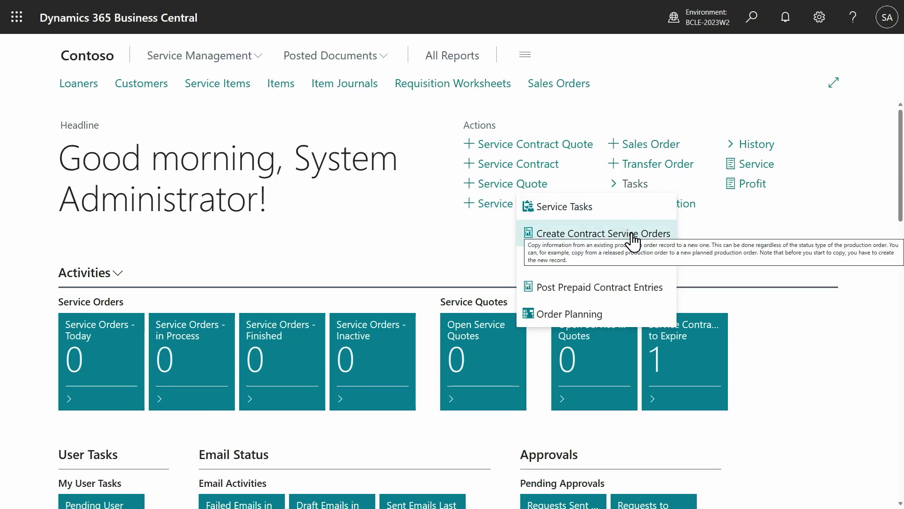
click(633, 234)
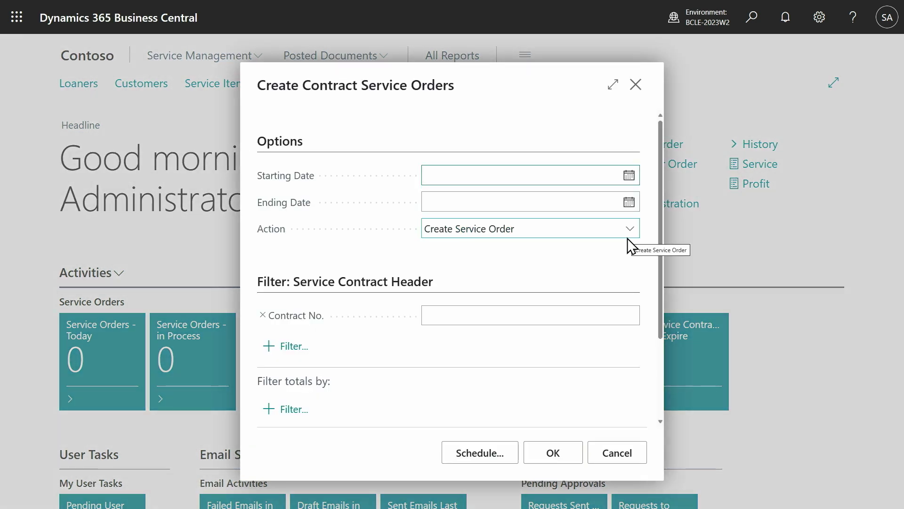
text(01)
key(Tab)
text(30)
key(Tab)
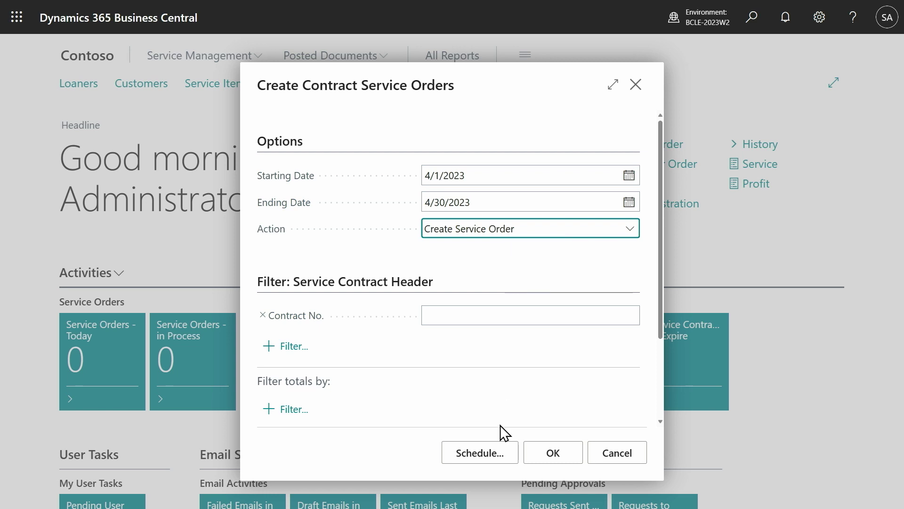
click(552, 453)
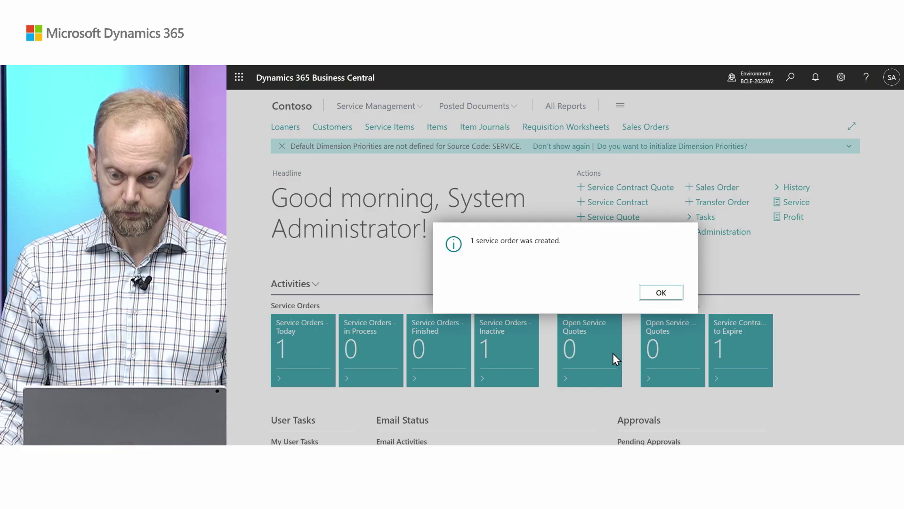
click(643, 297)
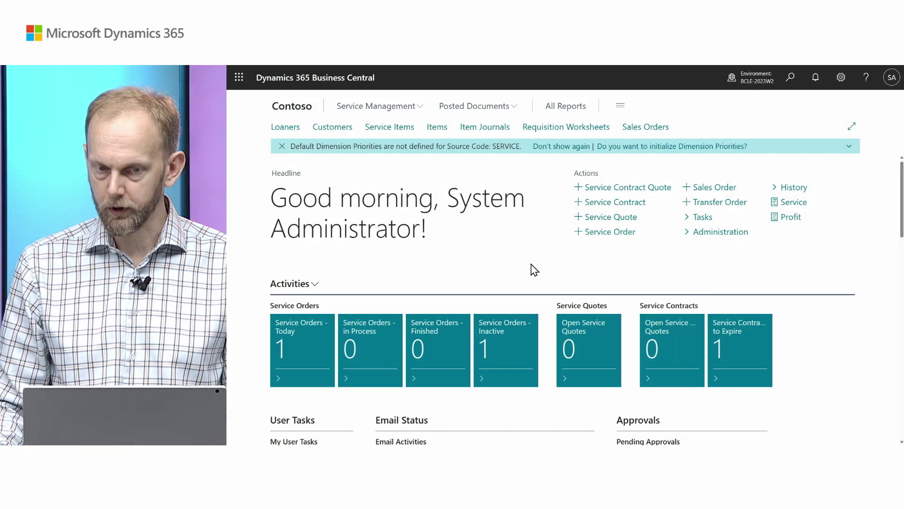
- Open the Dispatch Board and review the contract and allocation details of the pending Adatum Corporation order
scroll(530, 261, down, 2)
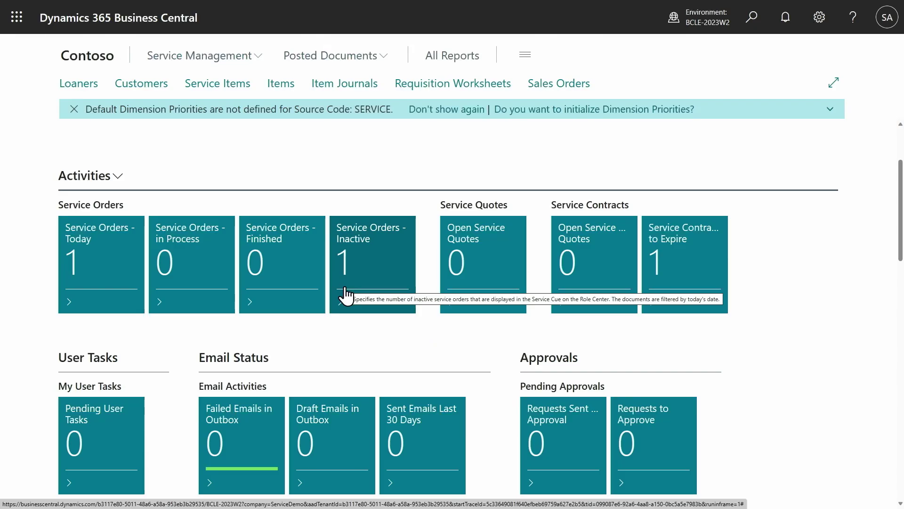
scroll(346, 295, up, 3)
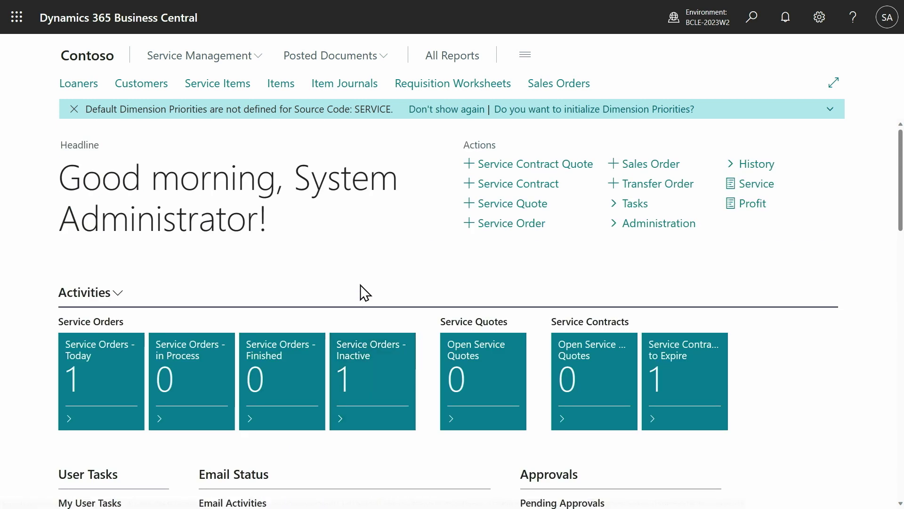
click(640, 209)
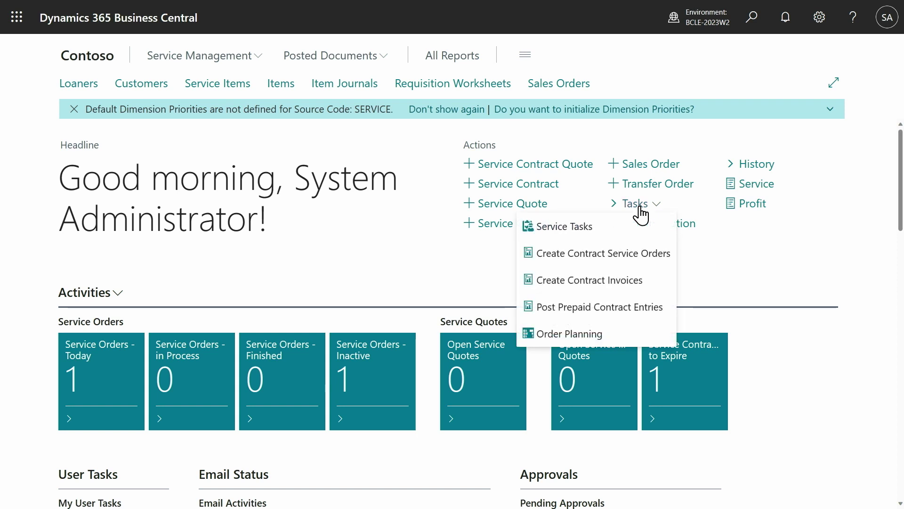
click(642, 213)
click(645, 228)
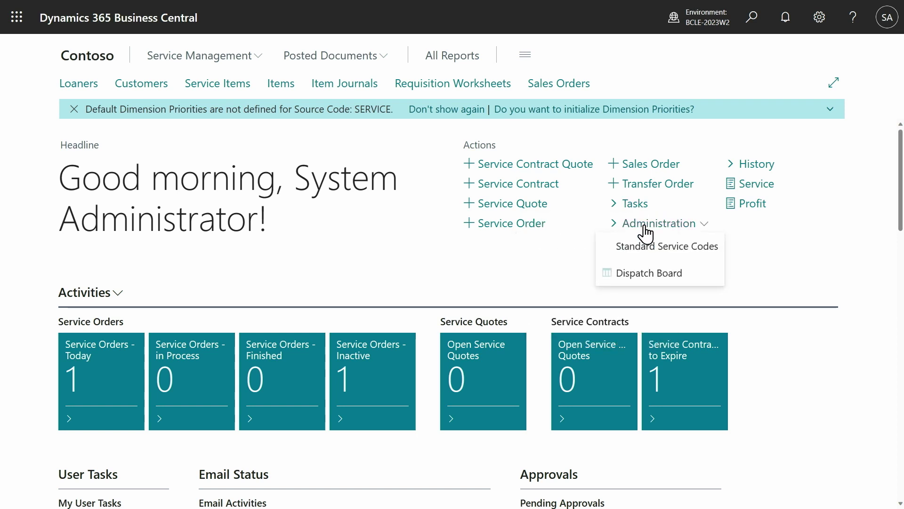
click(653, 277)
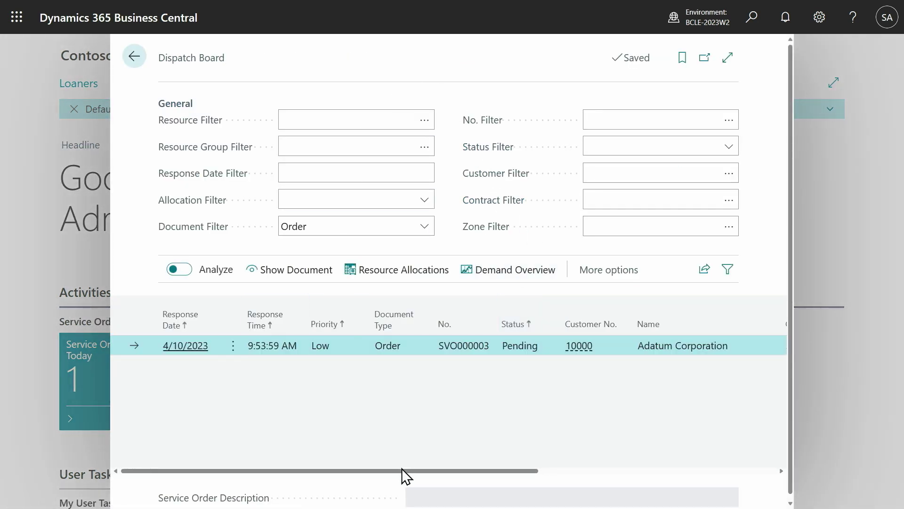
drag(405, 471, 679, 471)
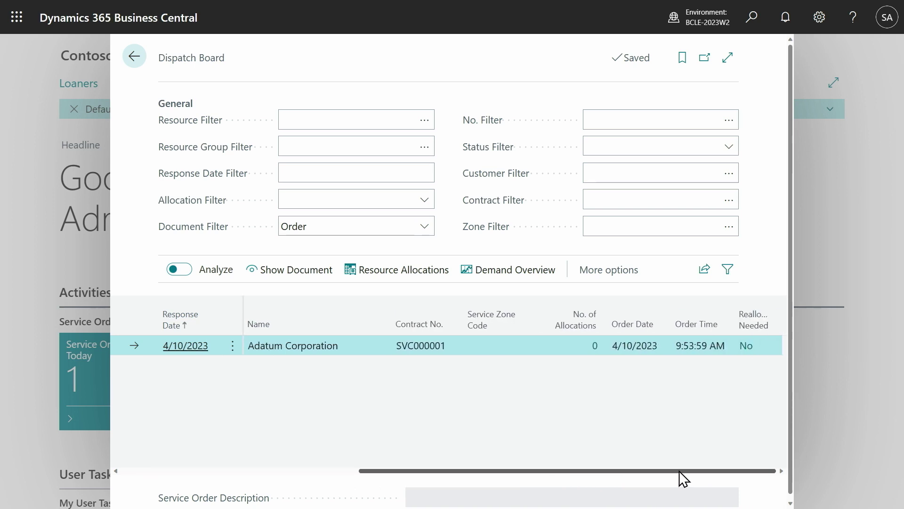
- Allocate RESOURCE2 to service item SV000001 of the pending order on 4/10/2023 for 2 hours, and return to the home page
click(380, 270)
click(558, 160)
click(583, 155)
click(579, 292)
click(618, 154)
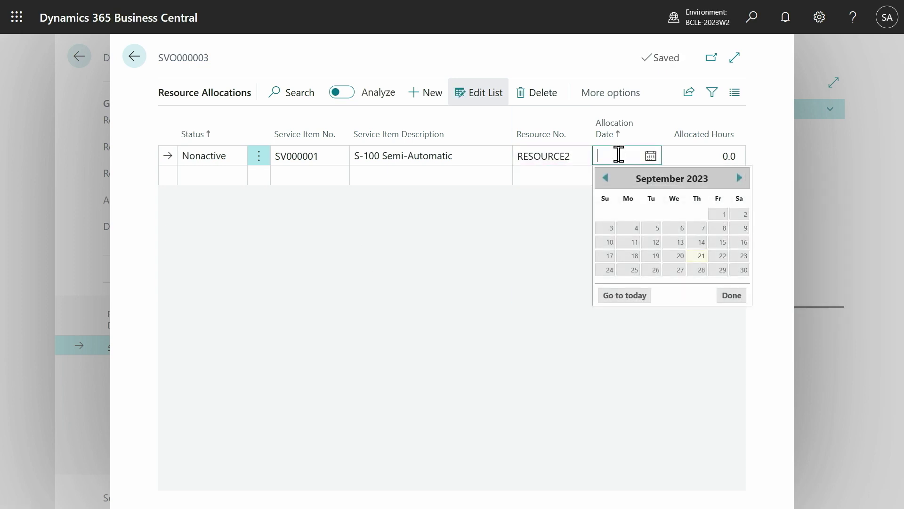
text(w)
key(Tab)
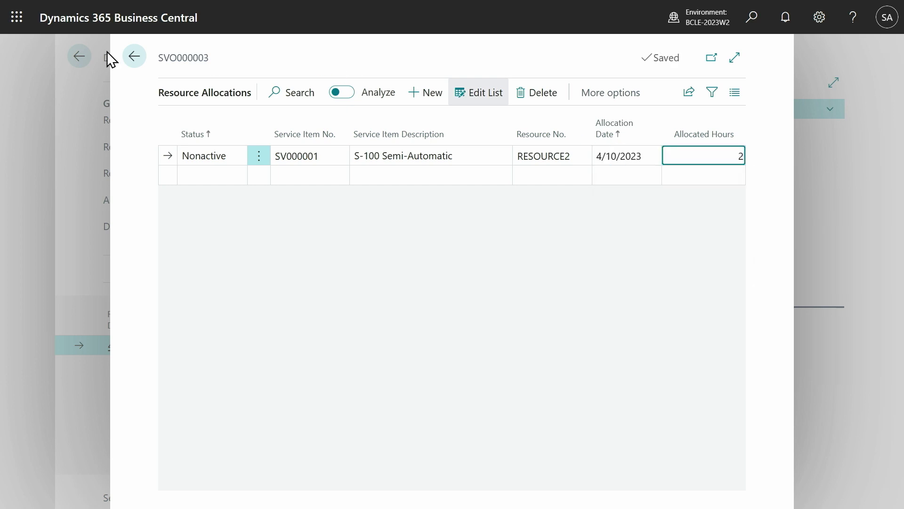
click(132, 59)
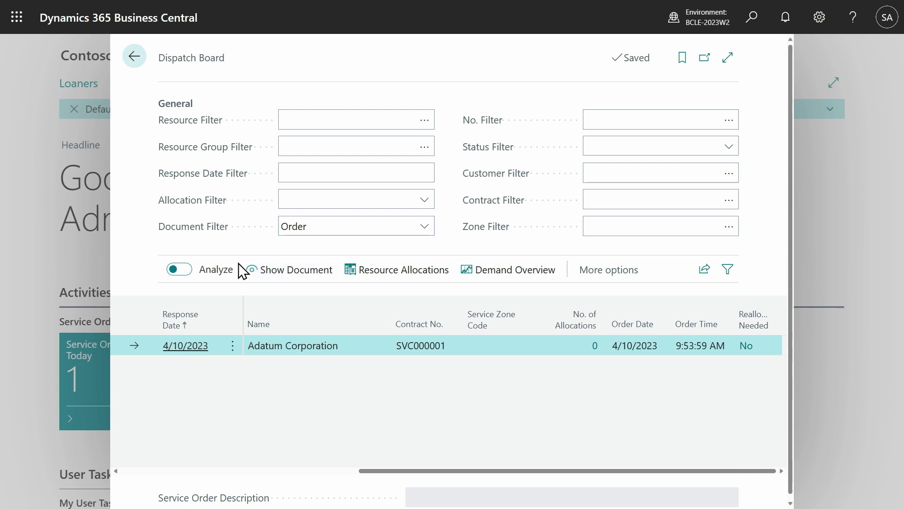
click(134, 56)
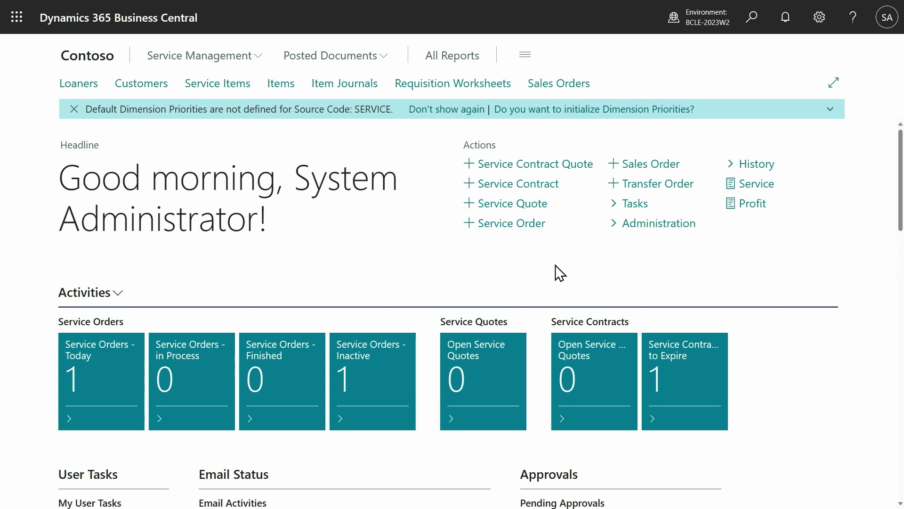
- Open the item worksheet for service item SV000001 from the Service Tasks list
click(625, 215)
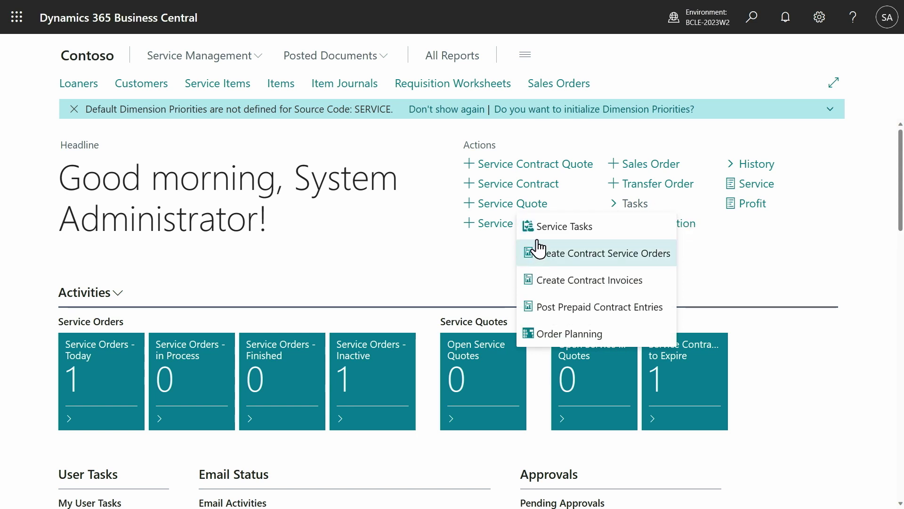
click(554, 230)
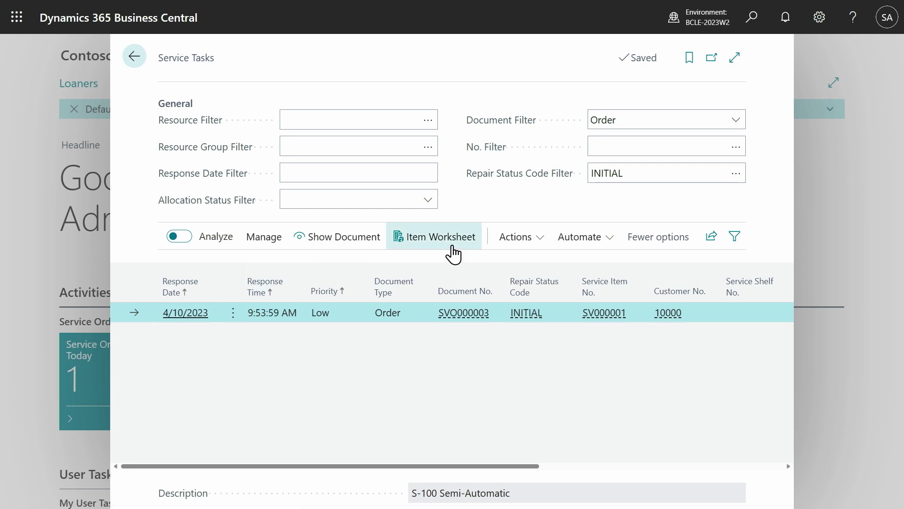
click(453, 254)
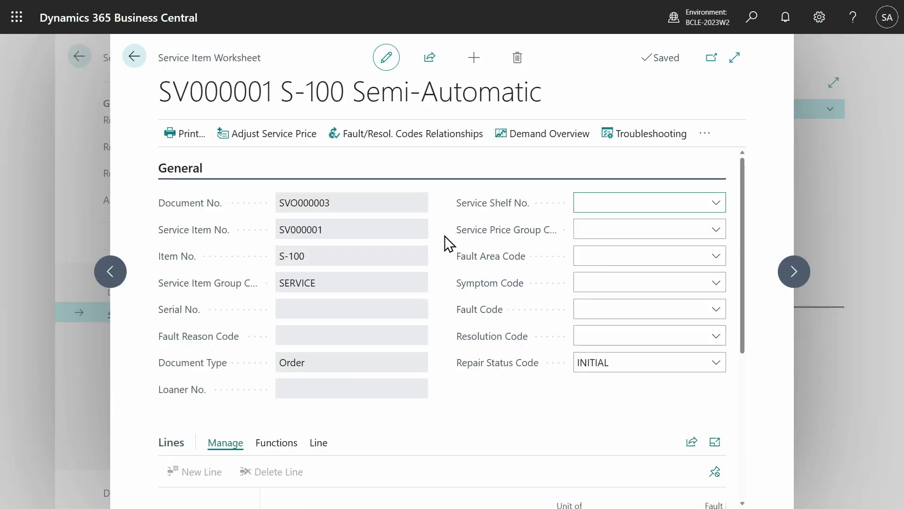
scroll(445, 242, down, 5)
- Add a first worksheet line of type Resource and select RESOURCE2 as its number
click(208, 326)
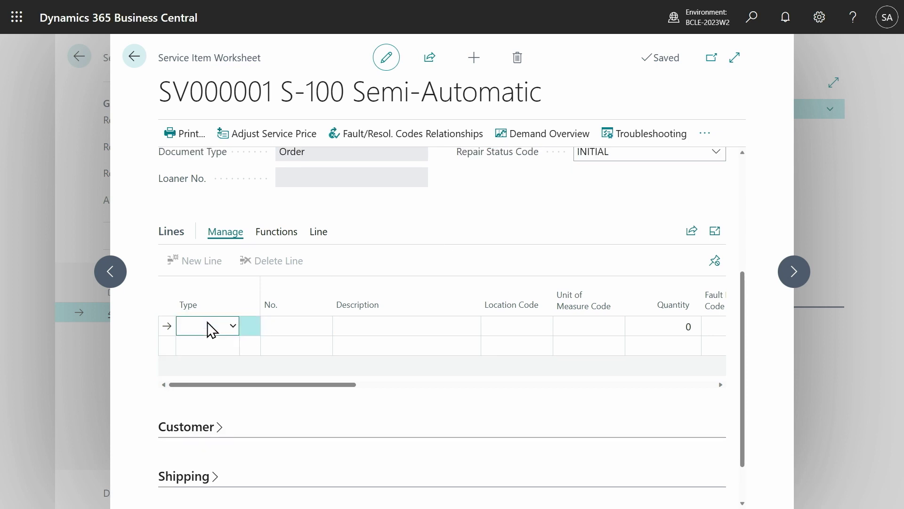
click(209, 375)
click(207, 418)
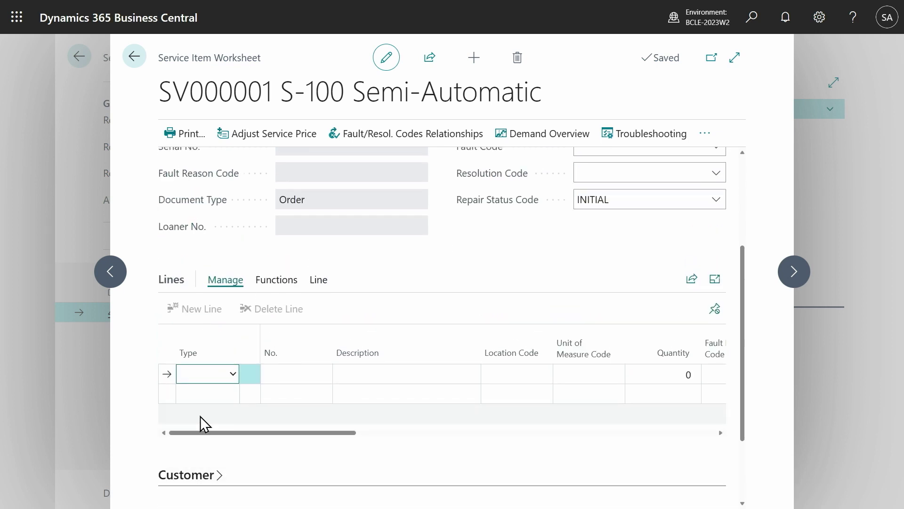
click(283, 375)
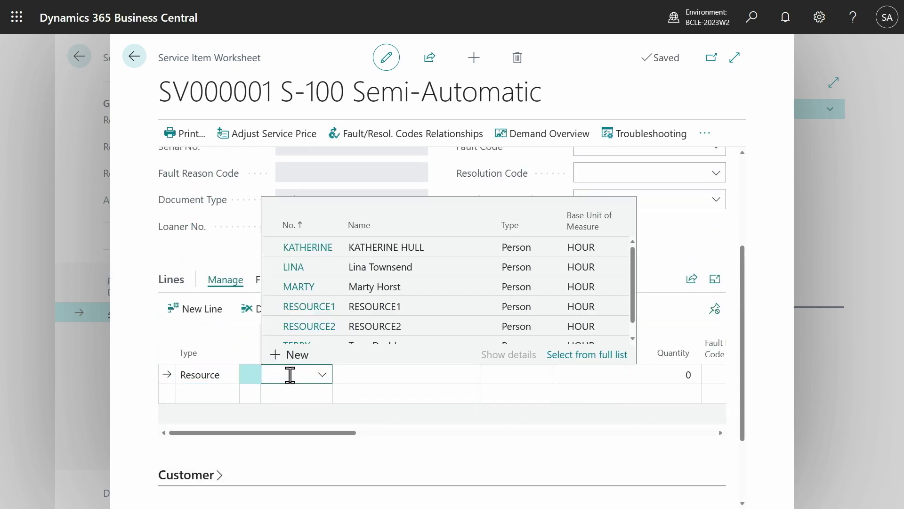
click(303, 329)
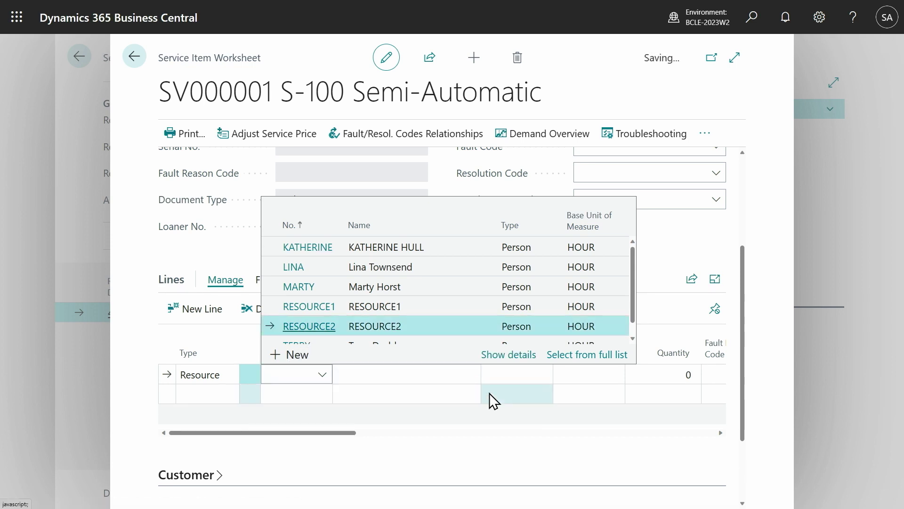
- Set the RESOURCE2 line's quantity to 3 and the worksheet's Repair Status Code to FINISHED, and return to the home page
click(678, 375)
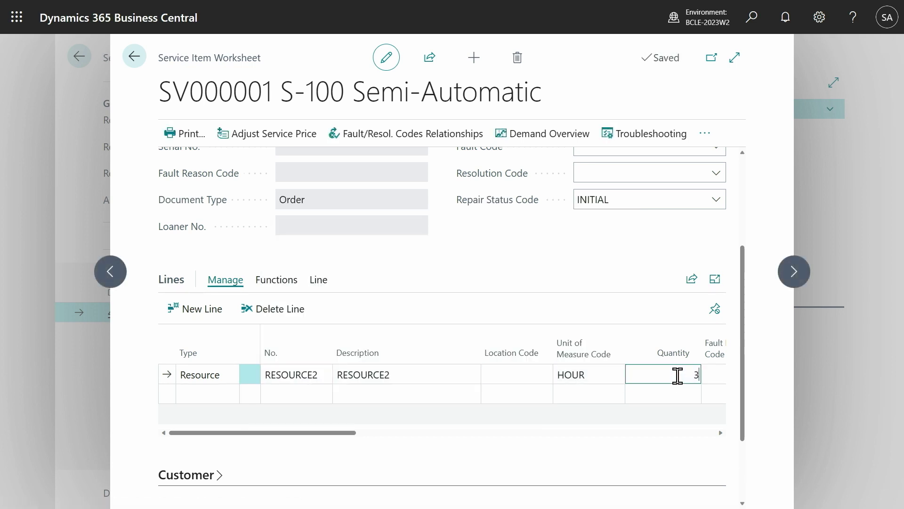
key(Tab)
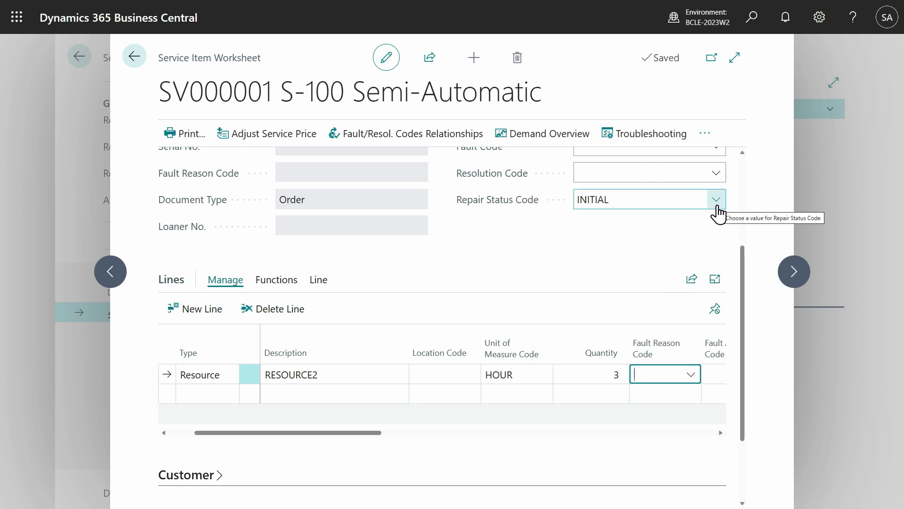
click(717, 200)
scroll(386, 275, up, 1)
click(398, 260)
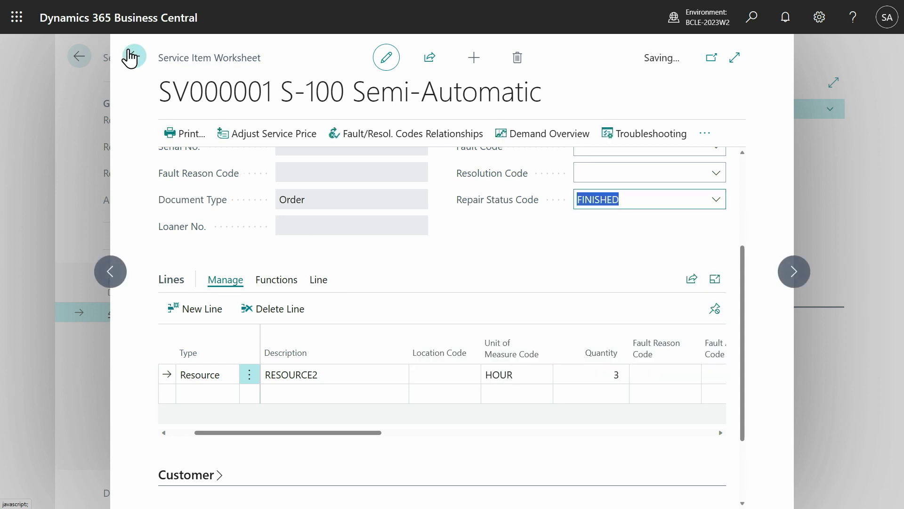
click(134, 57)
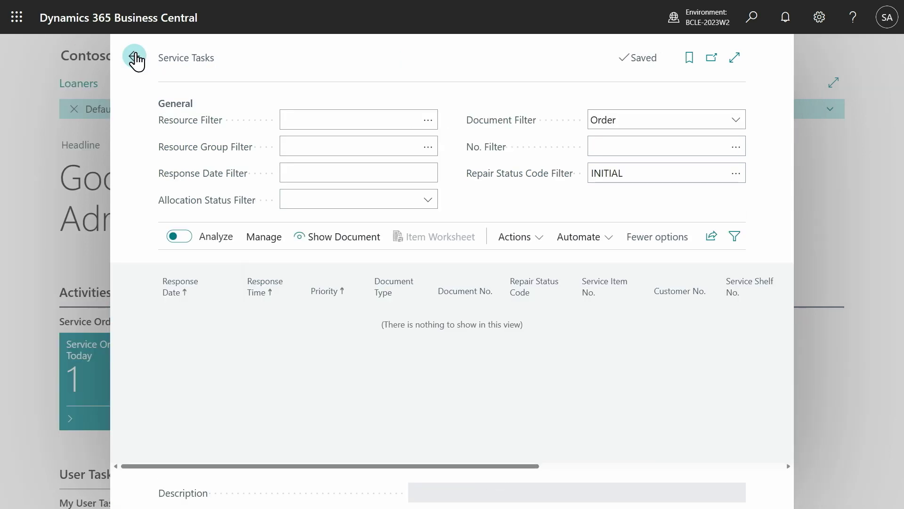
click(135, 58)
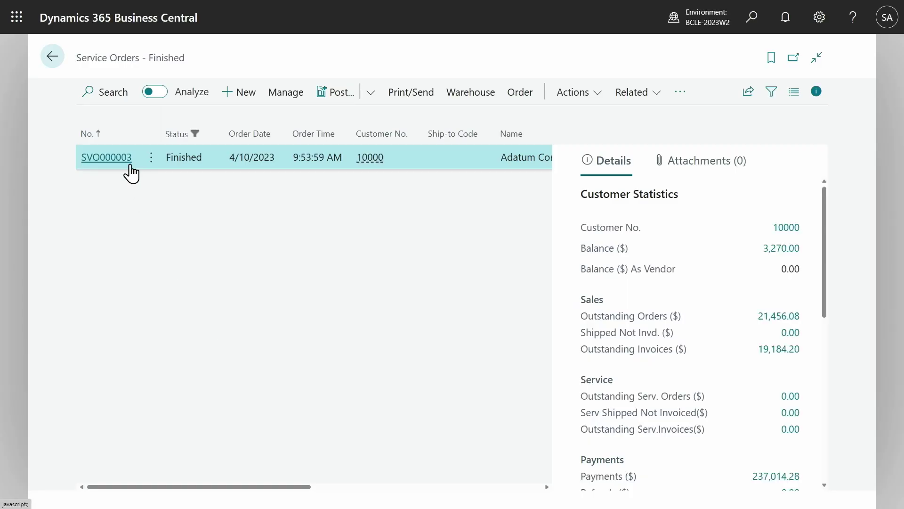
- Open the finished Adatum Corporation service order and display the service lines for service item SV000001
click(128, 160)
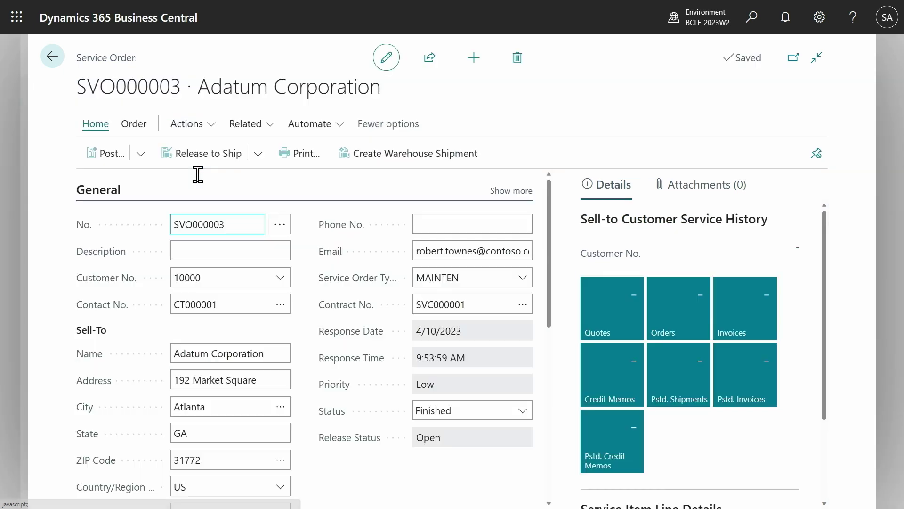
scroll(376, 234, down, 6)
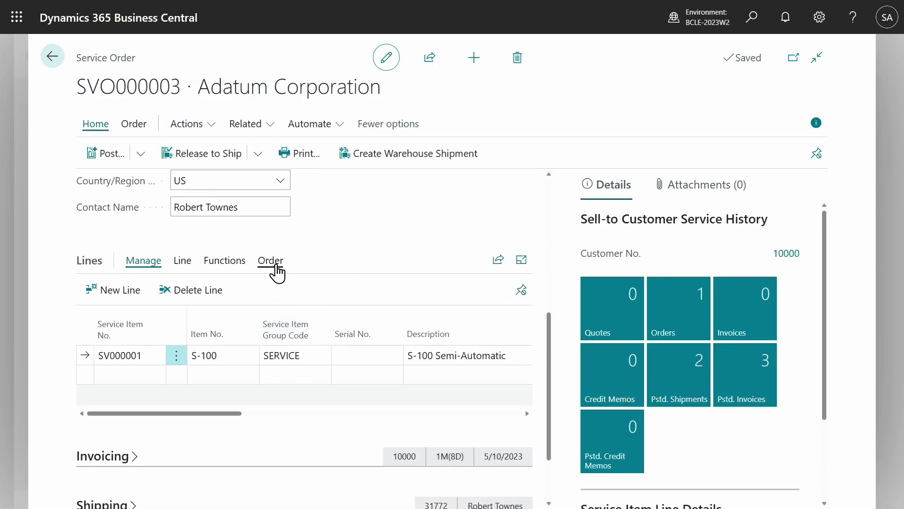
click(276, 266)
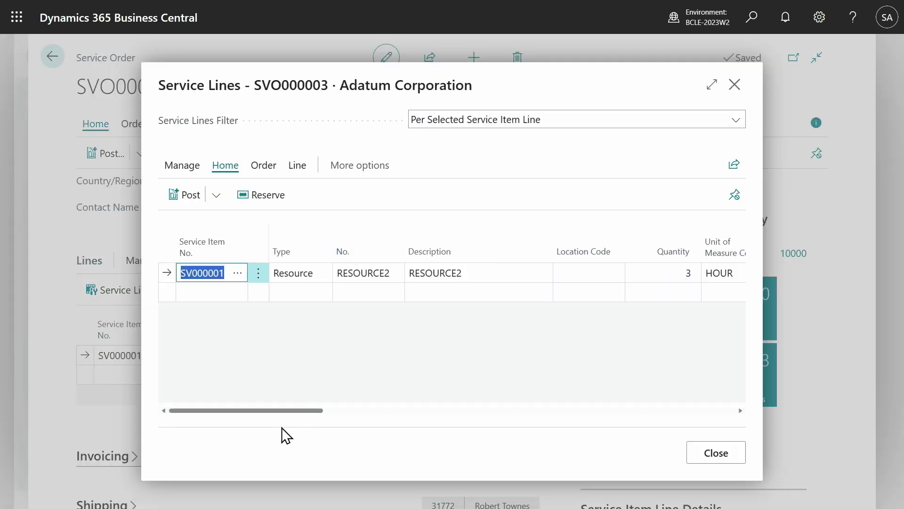
- Clear Qty. to Invoice on the RESOURCE2 service line and set its Qty. to Consume to 3
drag(302, 411, 535, 424)
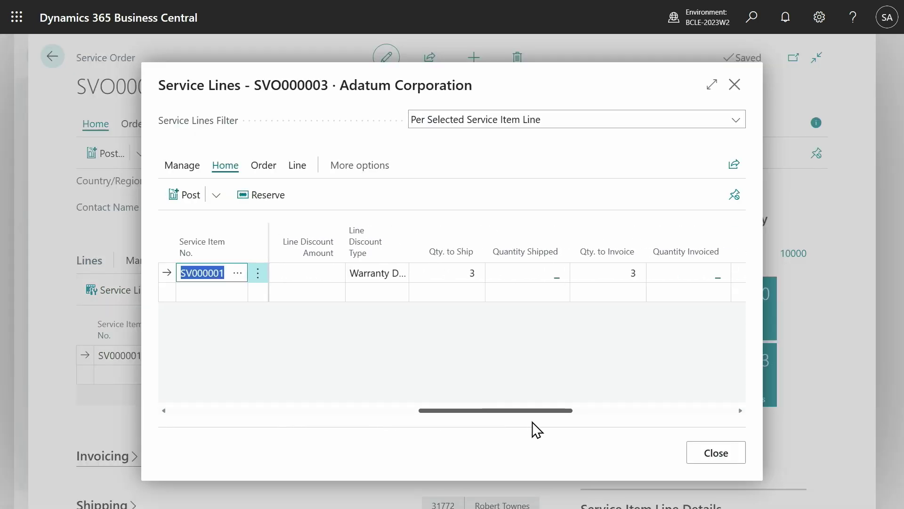
click(611, 268)
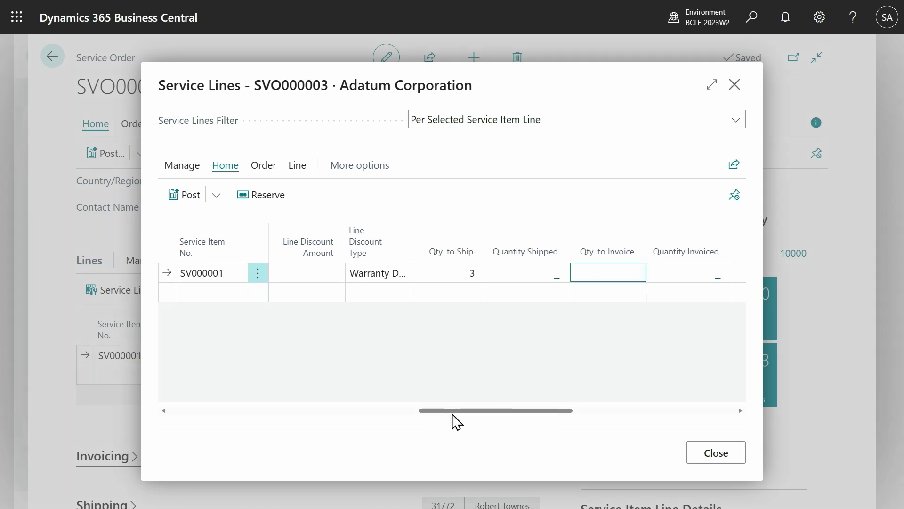
drag(456, 421, 488, 418)
click(628, 274)
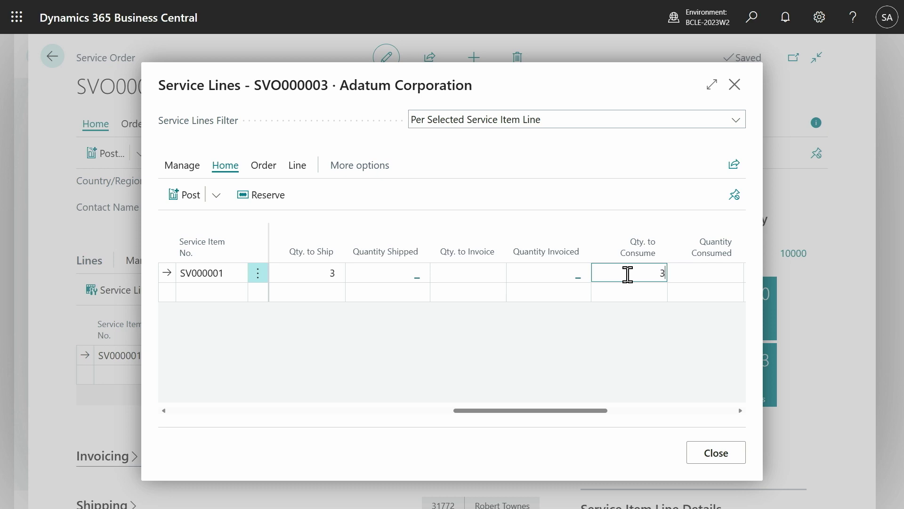
click(587, 338)
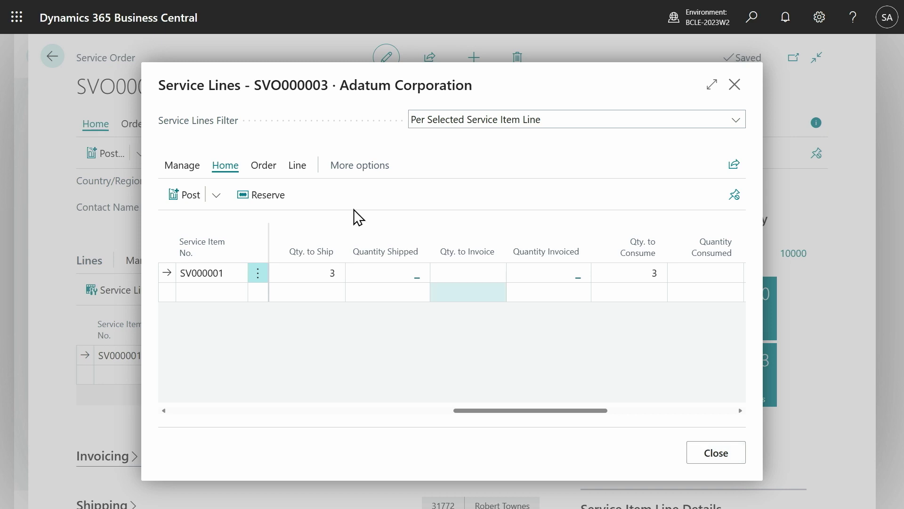
- Post the service lines of the finished Adatum Corporation order and return to the home page
click(198, 194)
click(360, 284)
click(498, 326)
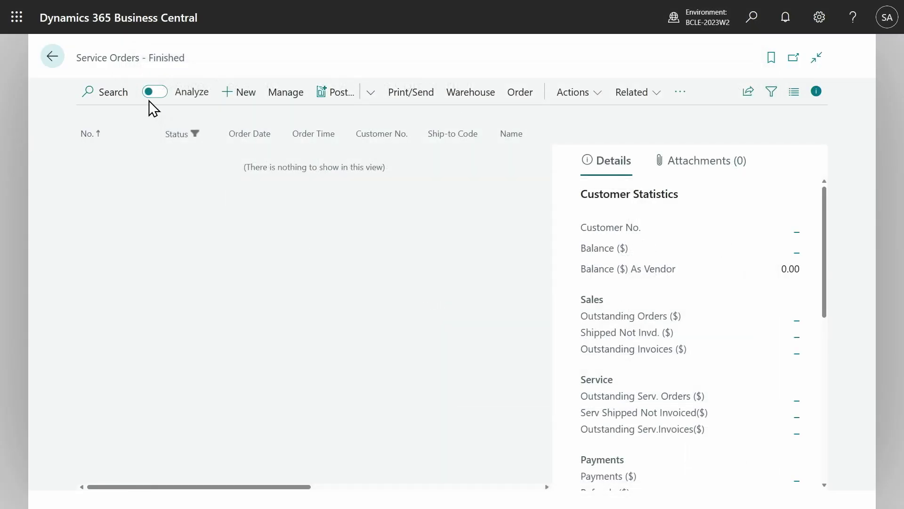
click(49, 56)
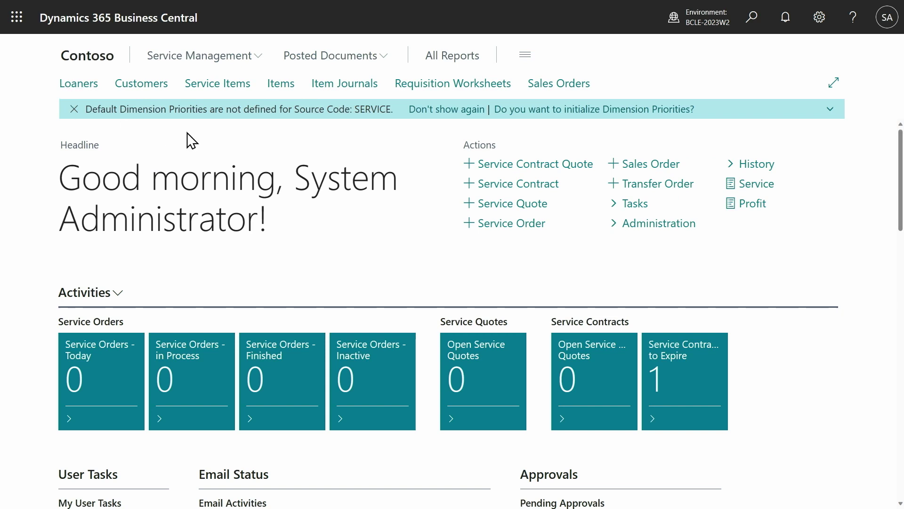